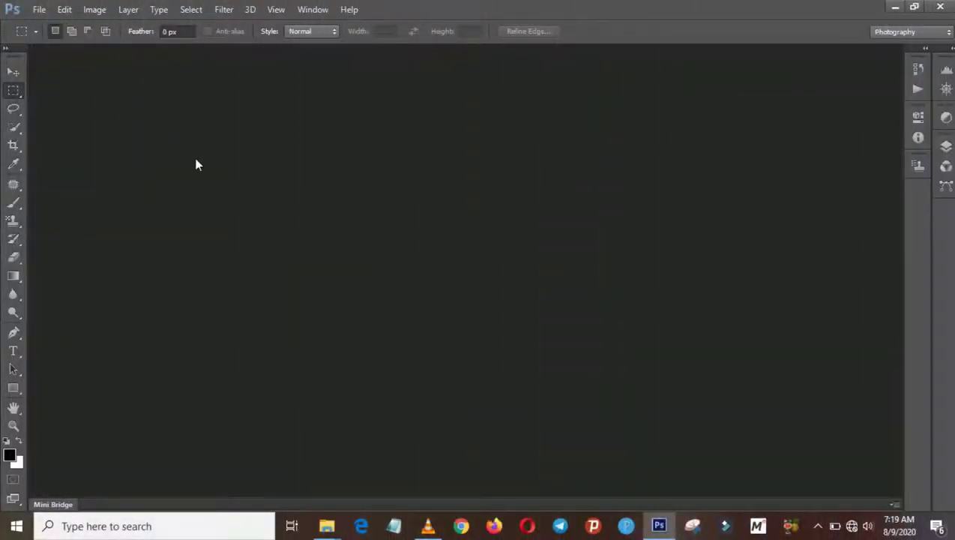
- Open Capture (2).png from the Desktop and marquee-select its grey photo area
left_click(38, 10)
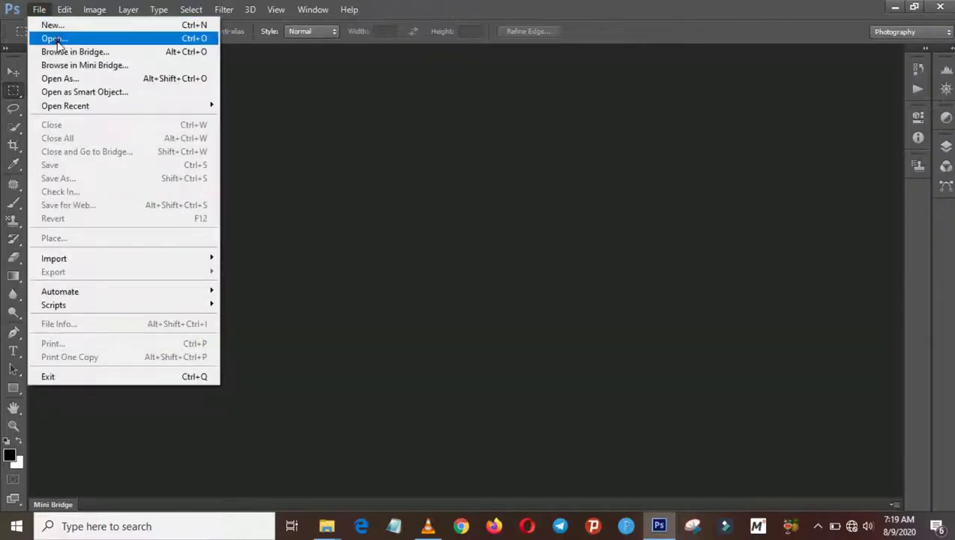
left_click(54, 38)
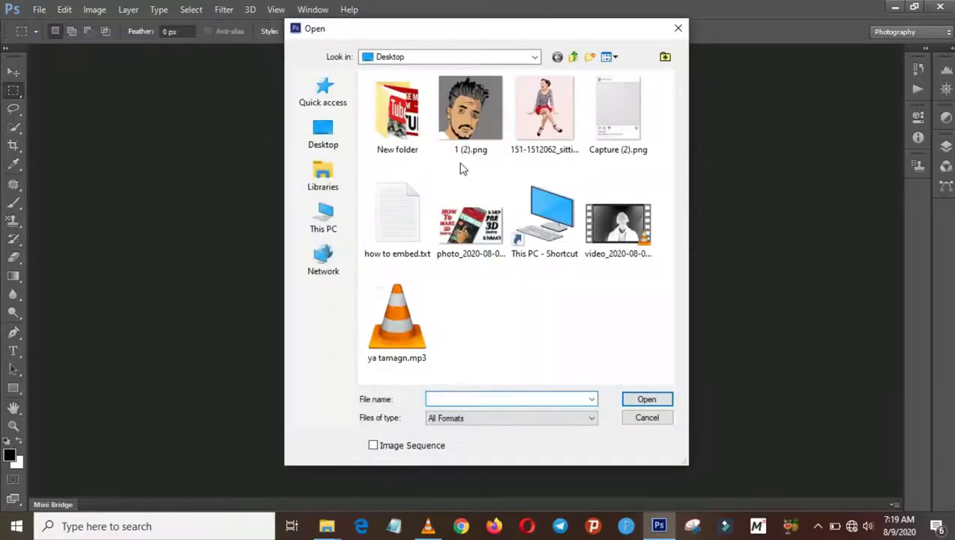
left_click(616, 129)
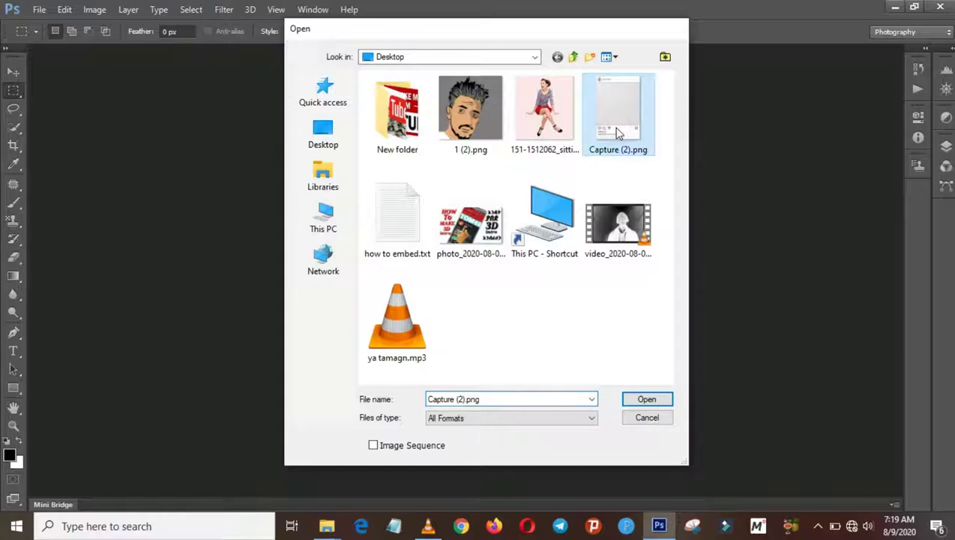
double_click(619, 133)
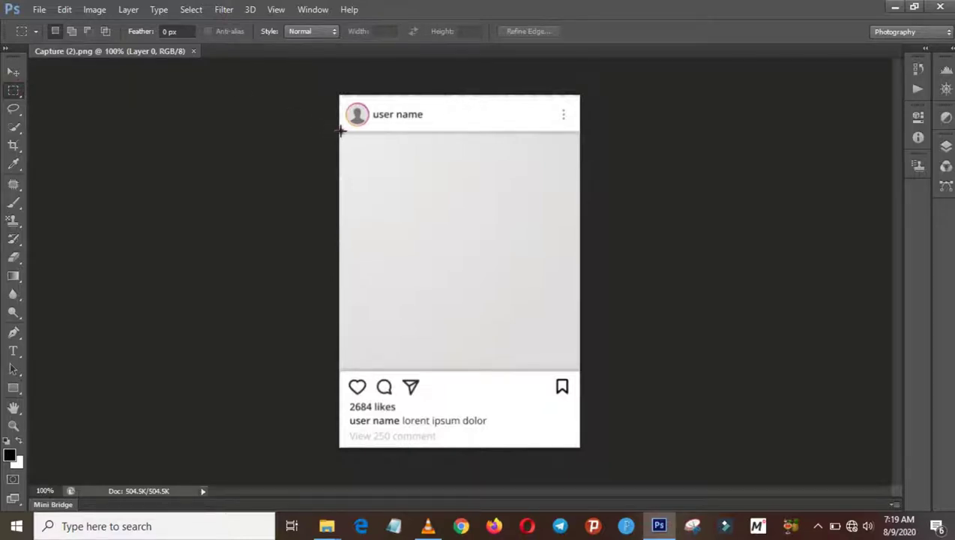
left_click_drag(491, 314, 605, 370)
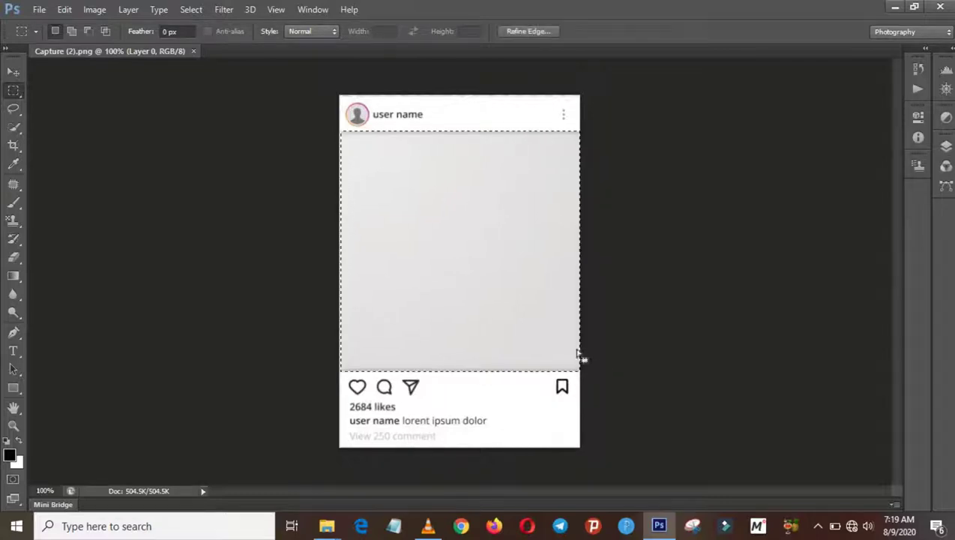
- Fit the selection to the grey photo area and delete it to transparency on Layer 0
left_click_drag(554, 328, 552, 330)
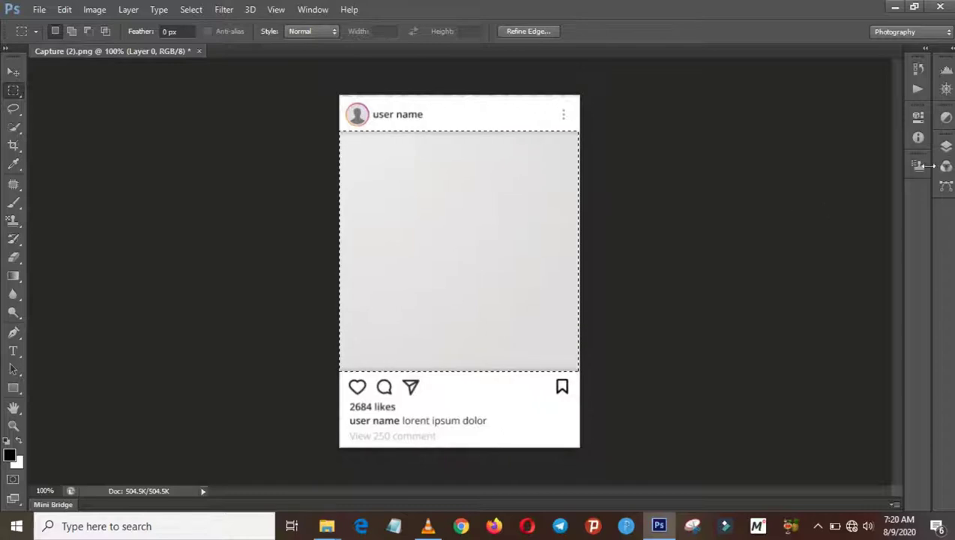
left_click(946, 148)
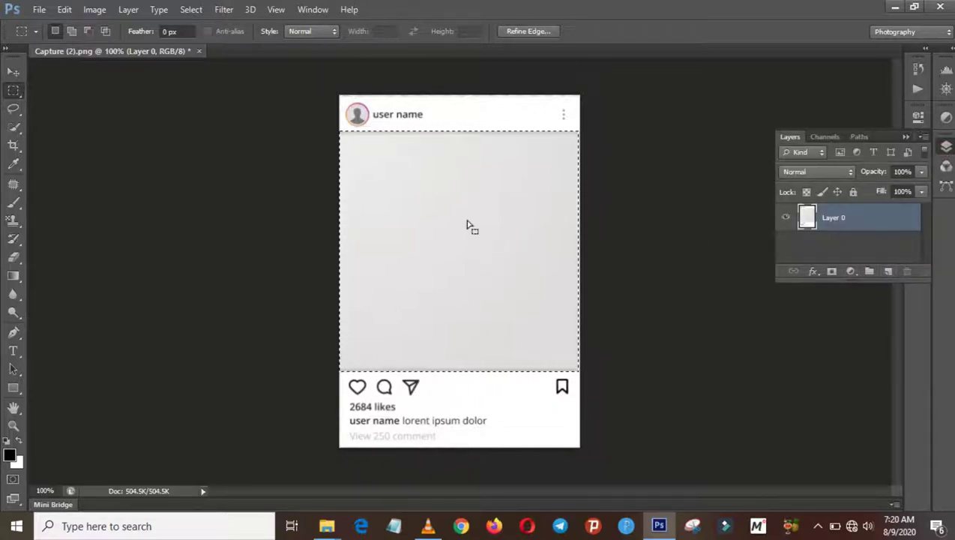
key("Delete")
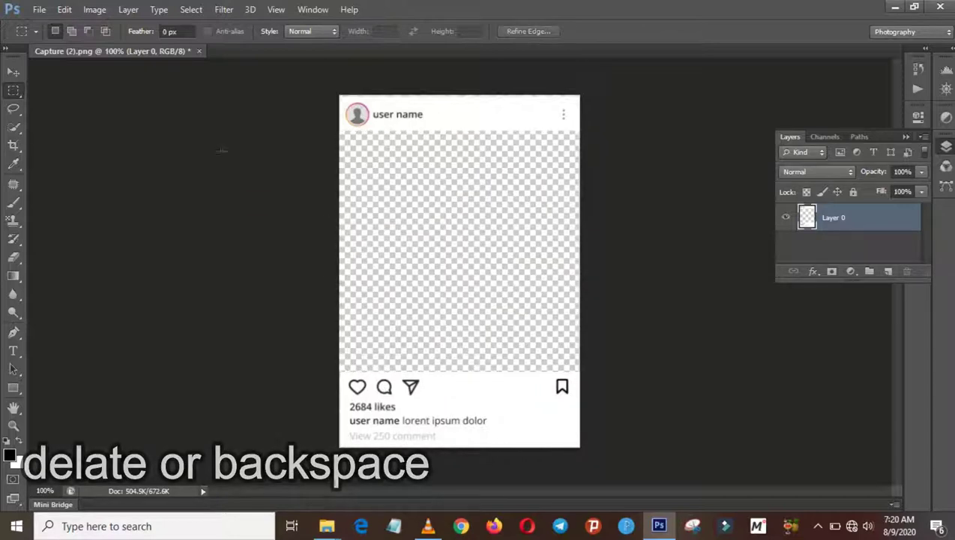
left_click(39, 9)
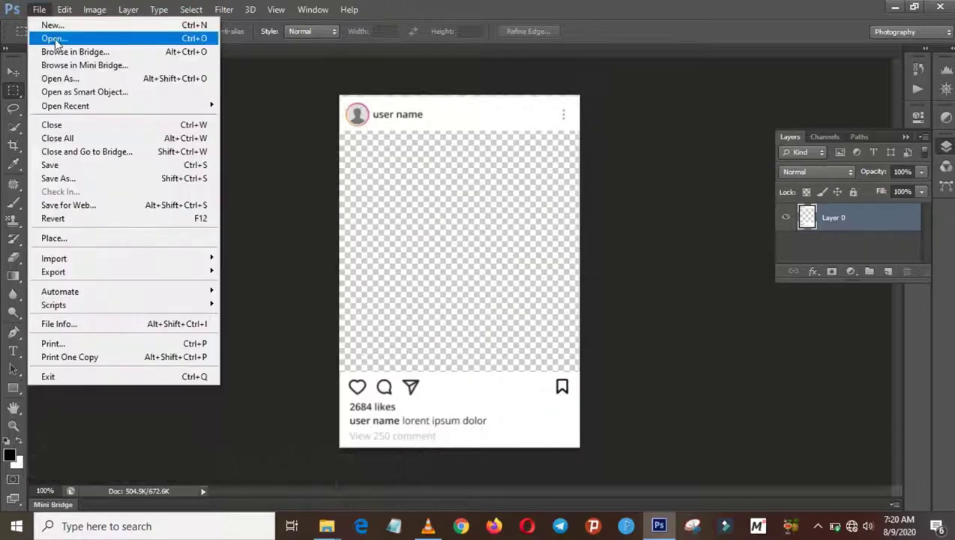
- Create a new transparent 343 × 502 px document at 500 pixels/inch
left_click(53, 40)
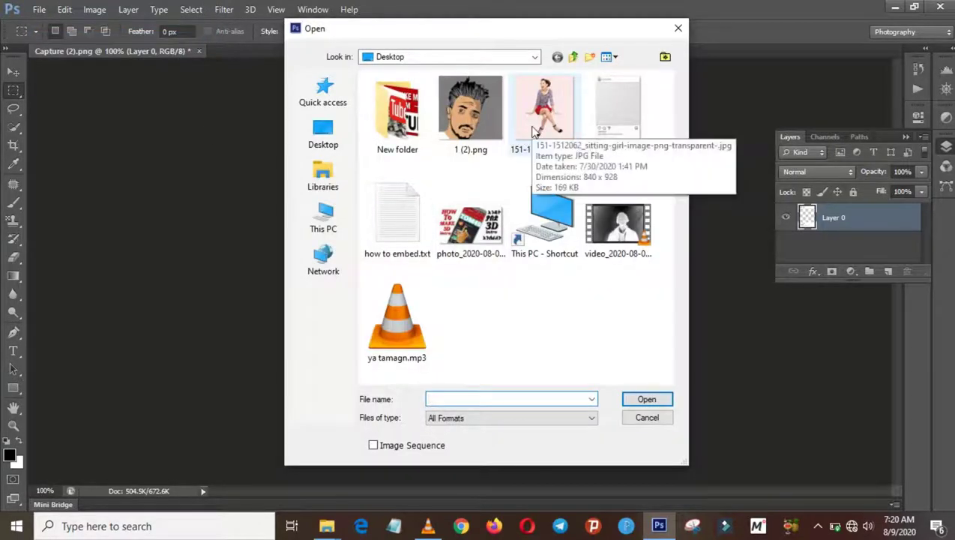
left_click(643, 421)
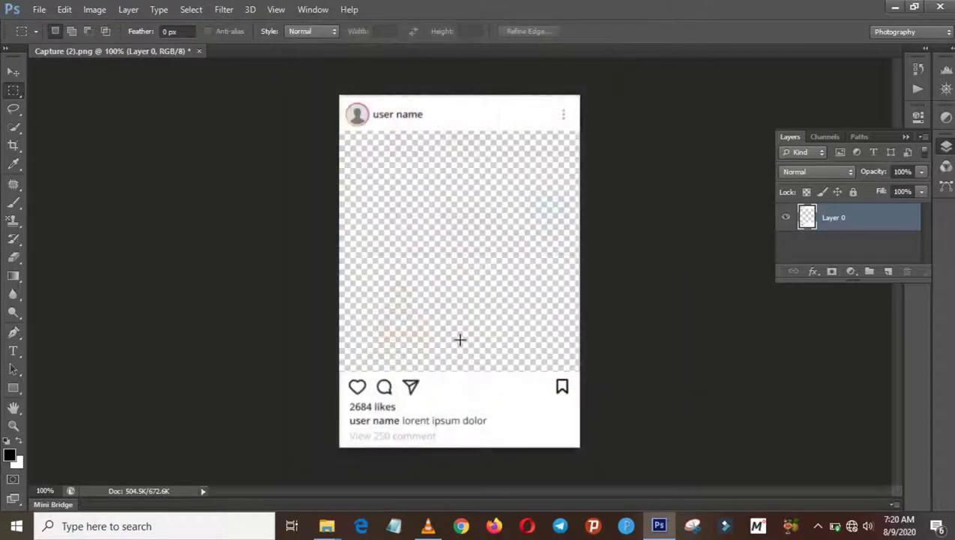
left_click(39, 11)
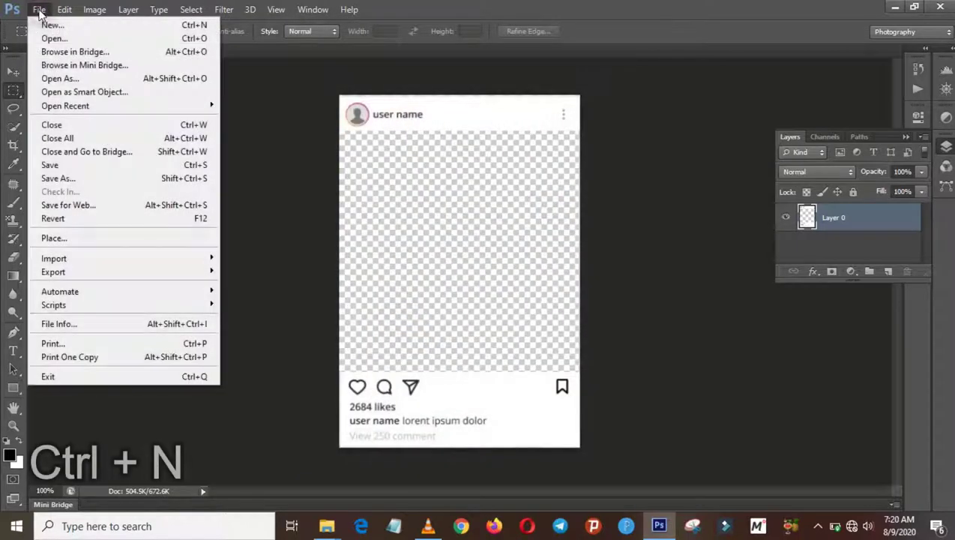
left_click(57, 27)
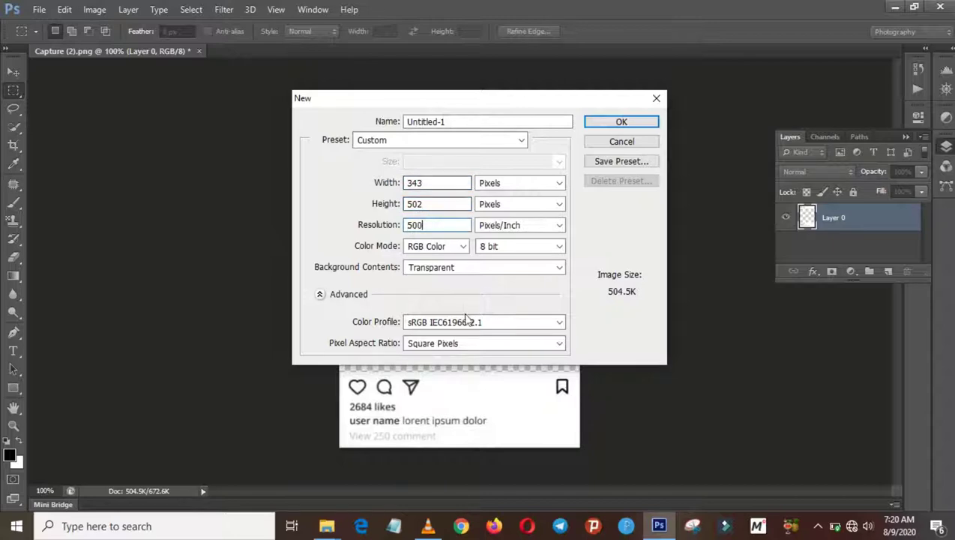
left_click(615, 128)
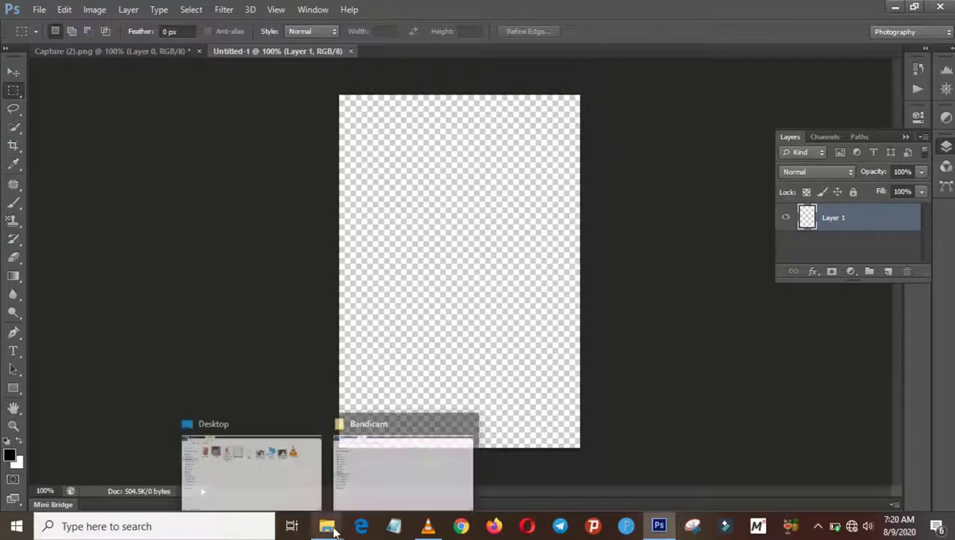
left_click(40, 10)
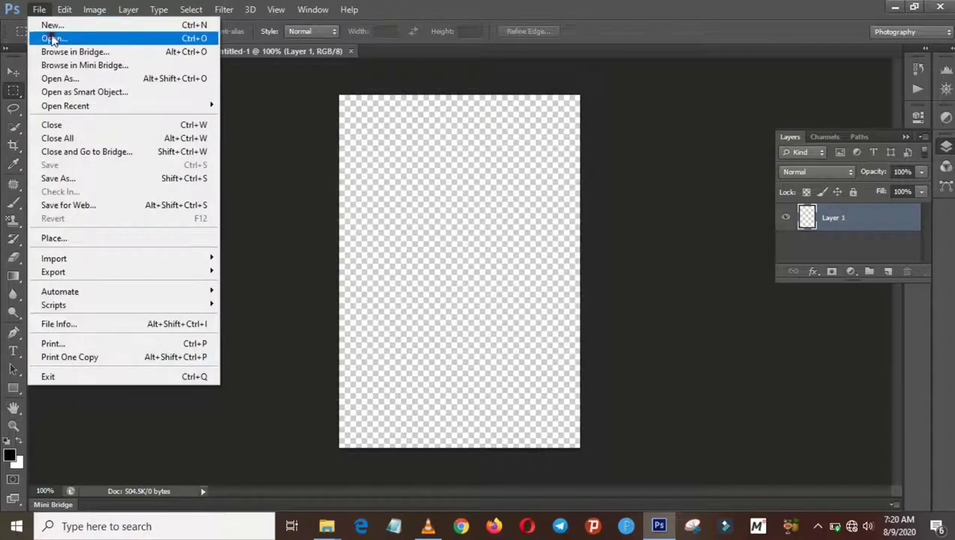
- Open the sitting-girl photo and Magic Wand-select its pale background
left_click(51, 35)
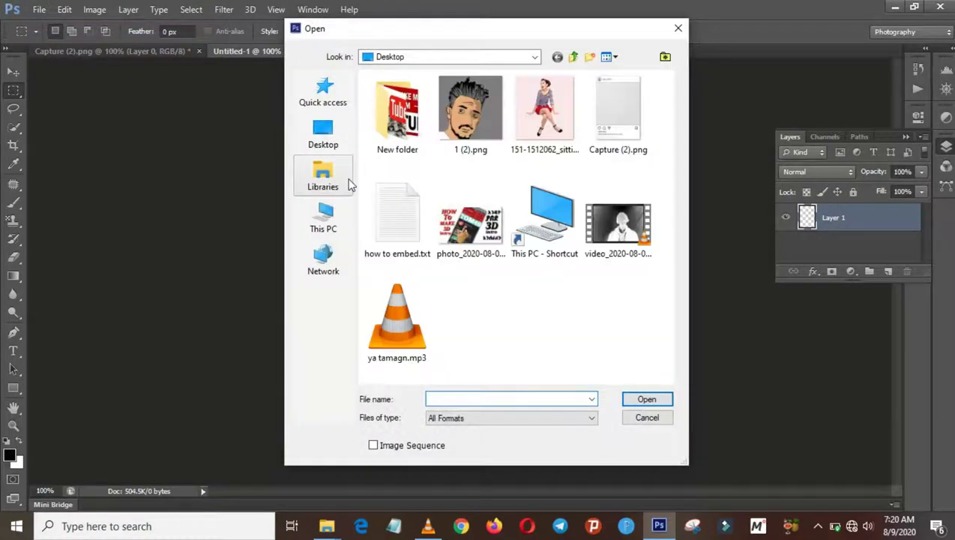
double_click(529, 139)
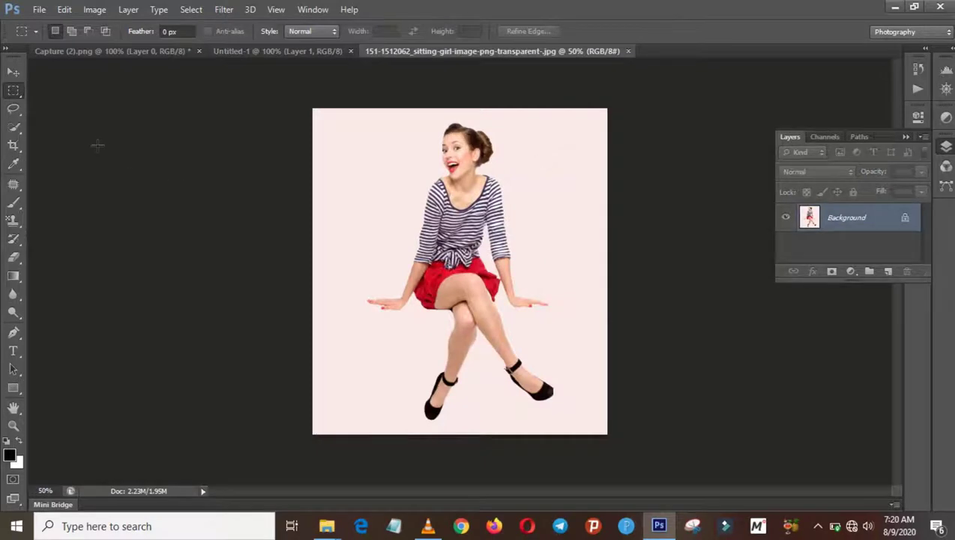
left_click(13, 129)
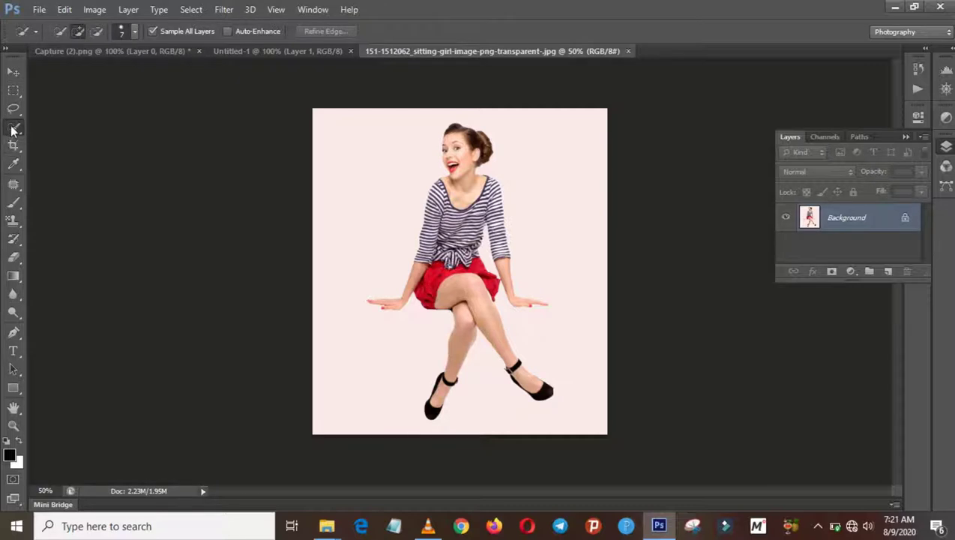
left_click(57, 138)
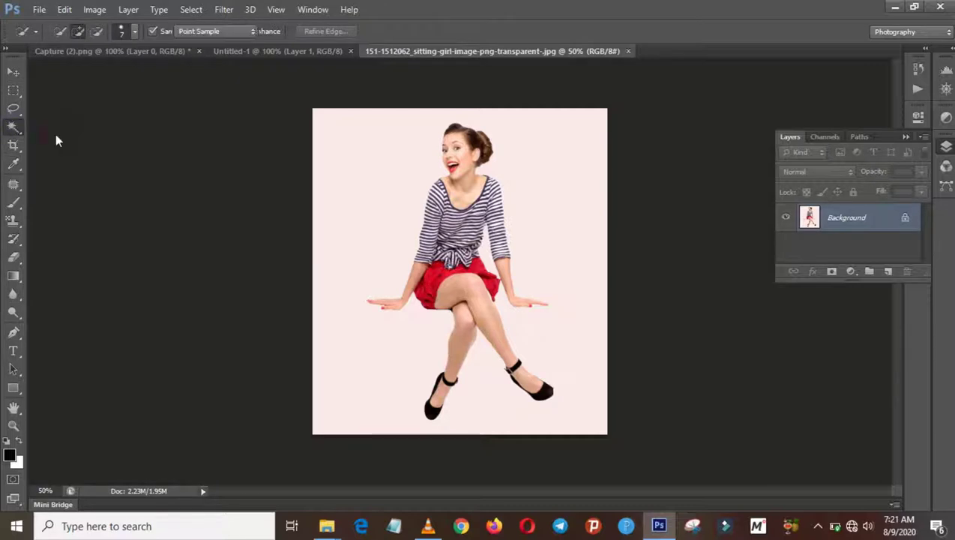
left_click(375, 217)
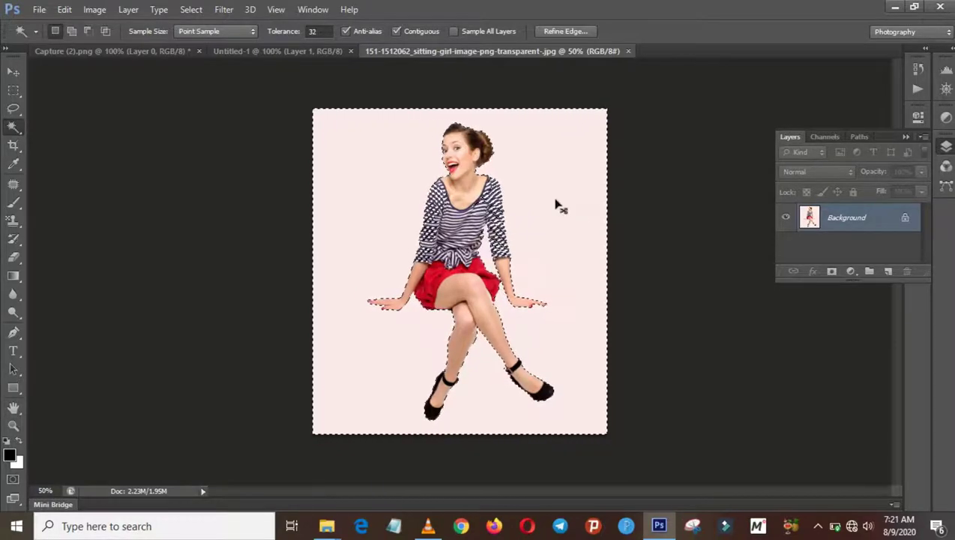
- Zoom in and unlock the Background layer as Layer 0
key("ctrl+plus")
key("ctrl+plus")
key("ctrl+plus")
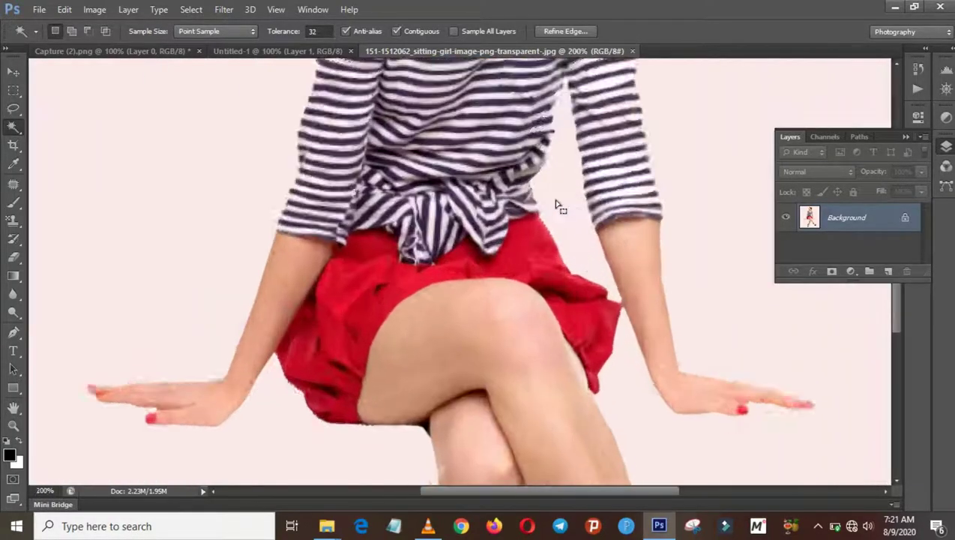
double_click(842, 217)
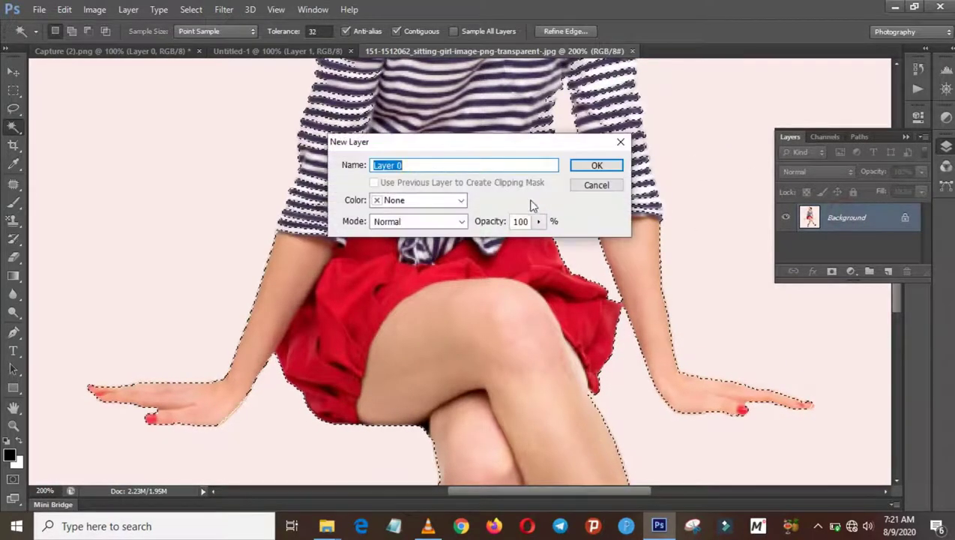
left_click(590, 166)
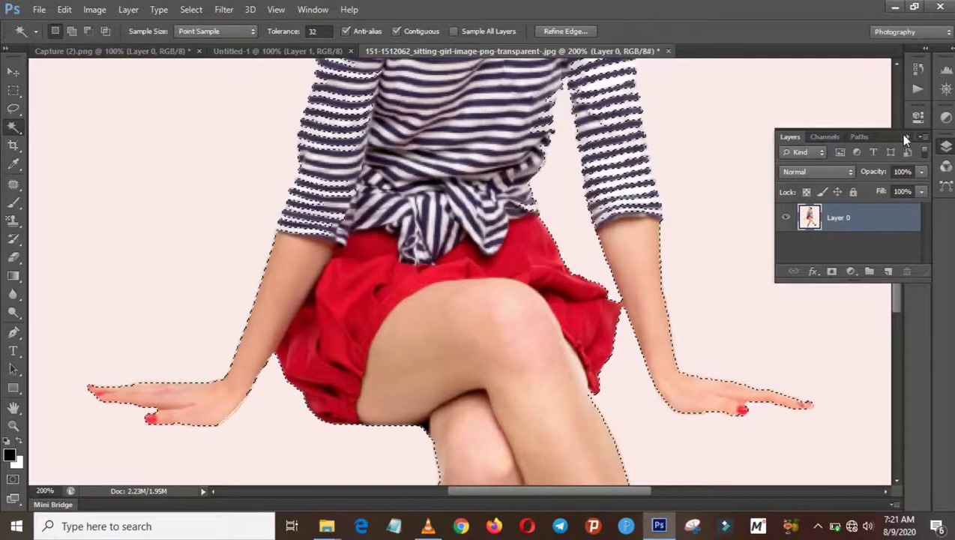
left_click(946, 146)
left_click_drag(896, 279, 897, 240)
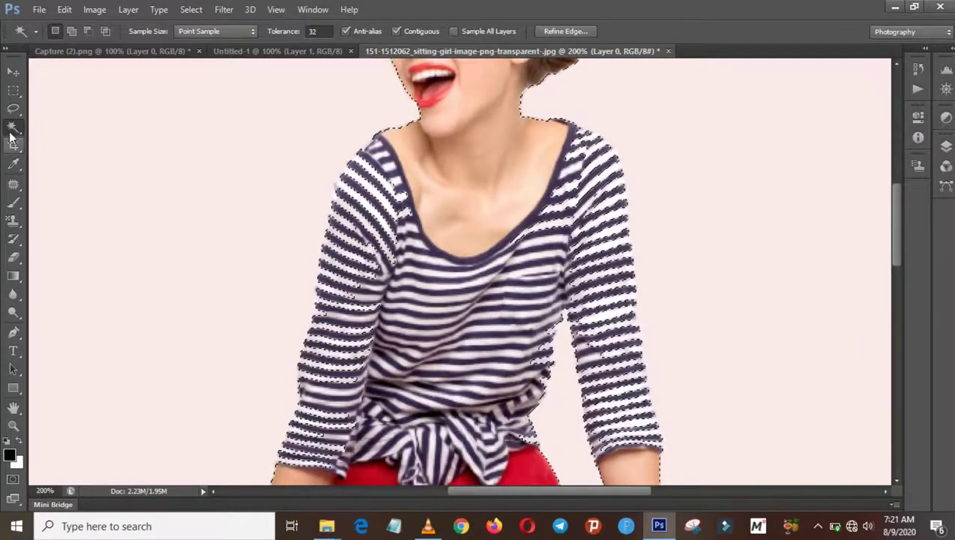
- Use Quick Selection in Subtract mode to trim stray areas along both sleeves and the waist
right_click(12, 126)
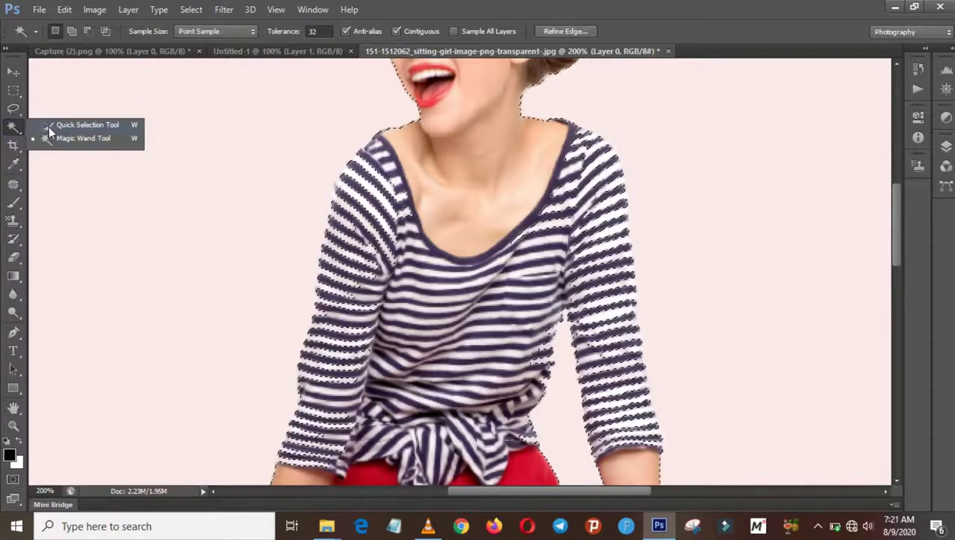
left_click(59, 126)
left_click(96, 32)
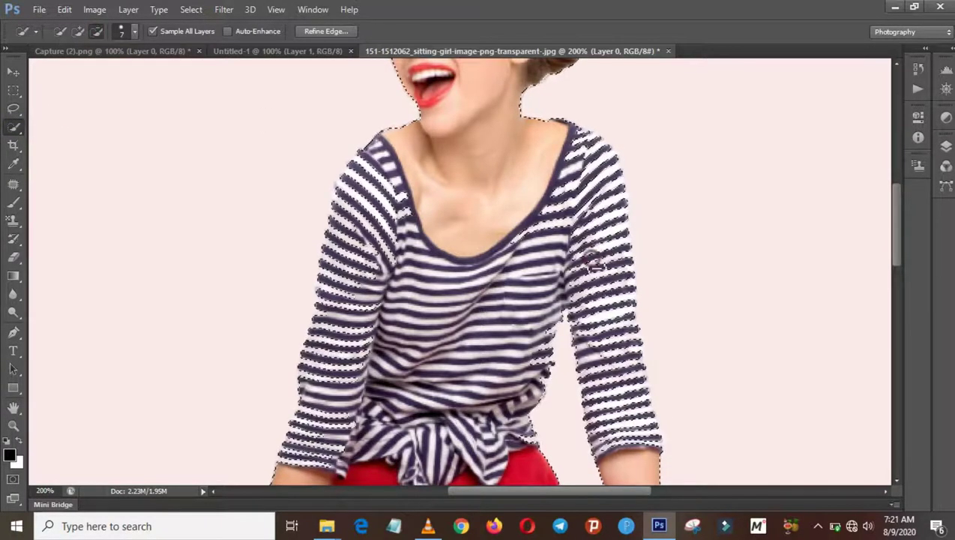
left_click_drag(593, 261, 581, 135)
left_click_drag(360, 171, 375, 341)
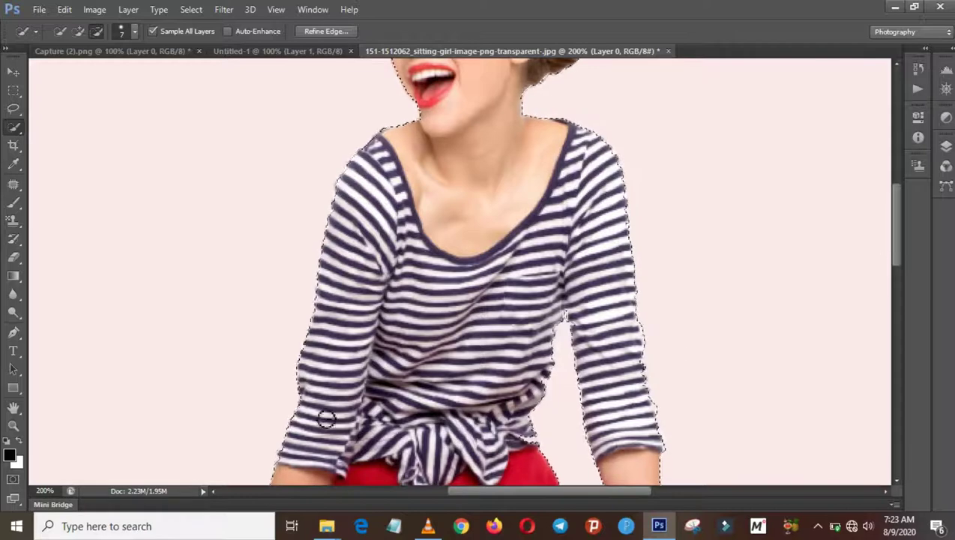
left_click_drag(894, 236, 892, 272)
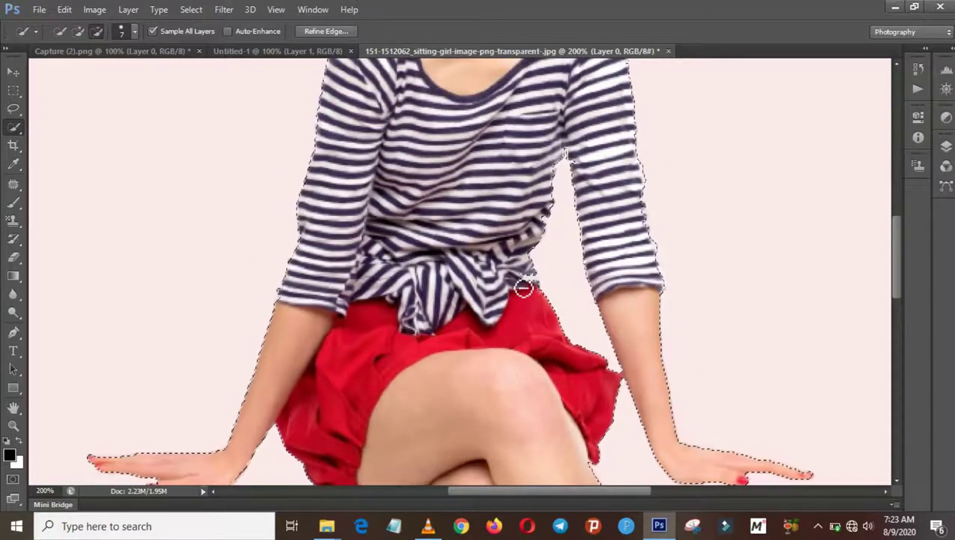
left_click_drag(530, 286, 521, 274)
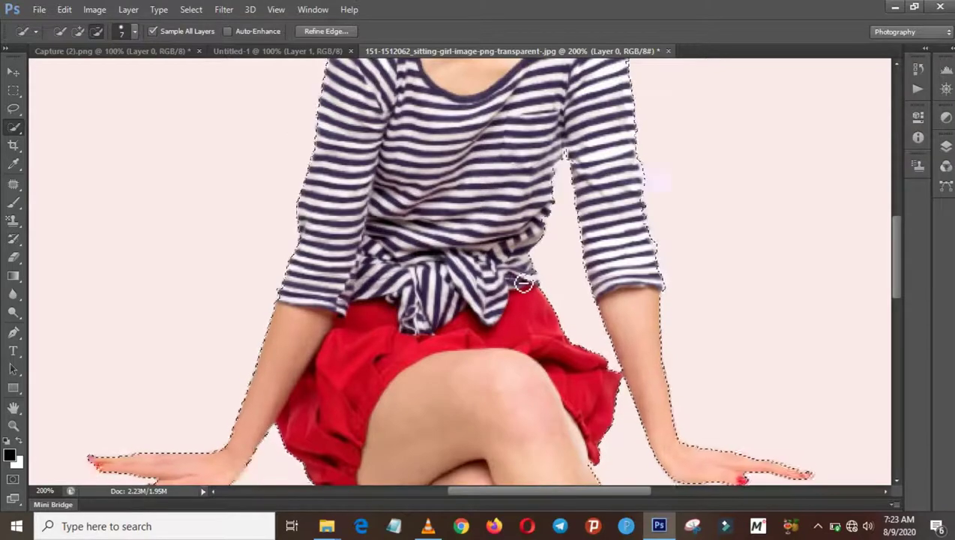
mouse_move(895, 266)
left_mouse_down()
mouse_move(900, 284)
mouse_move(895, 225)
left_mouse_up()
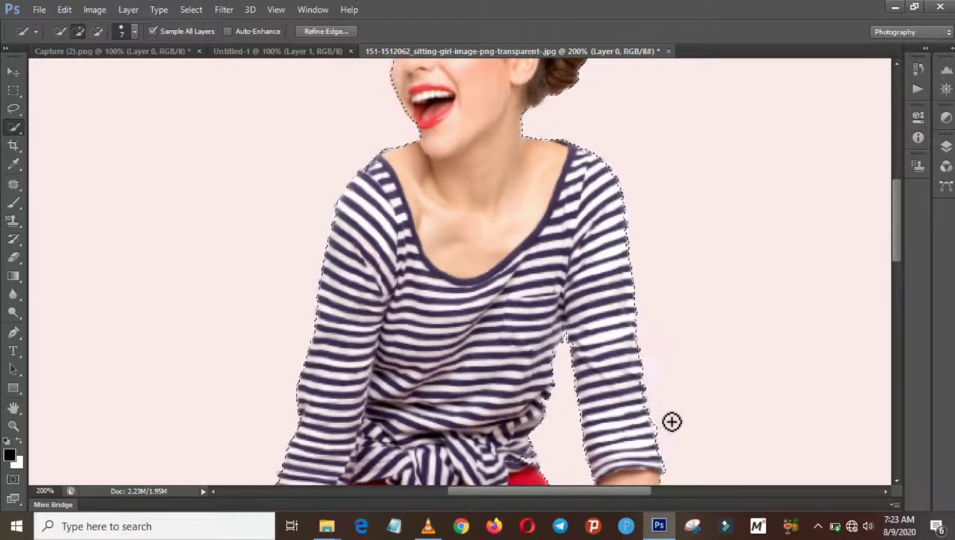
scroll(529, 291, "down", 5)
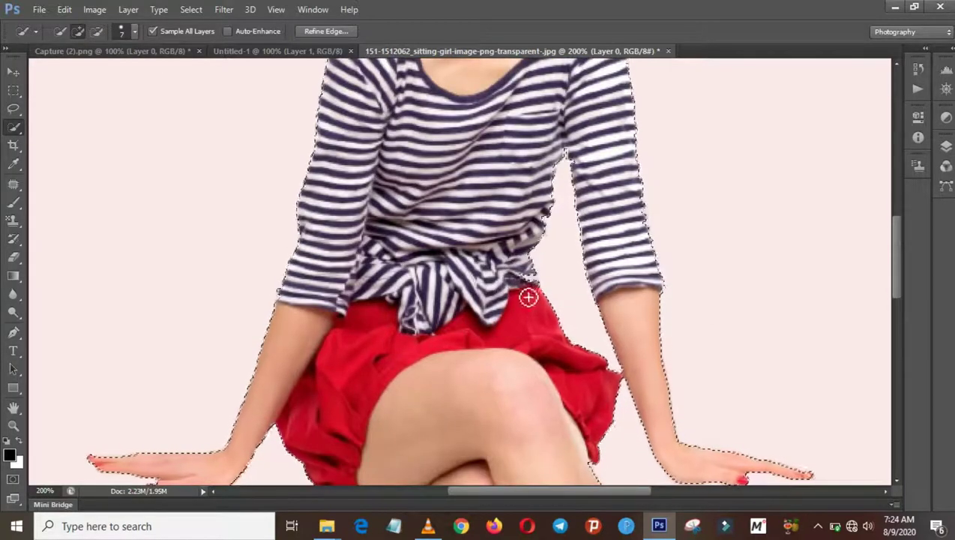
- Adjust the brush and subtract the gap between the torso and right arm
left_click(129, 30)
type("3")
key("Return")
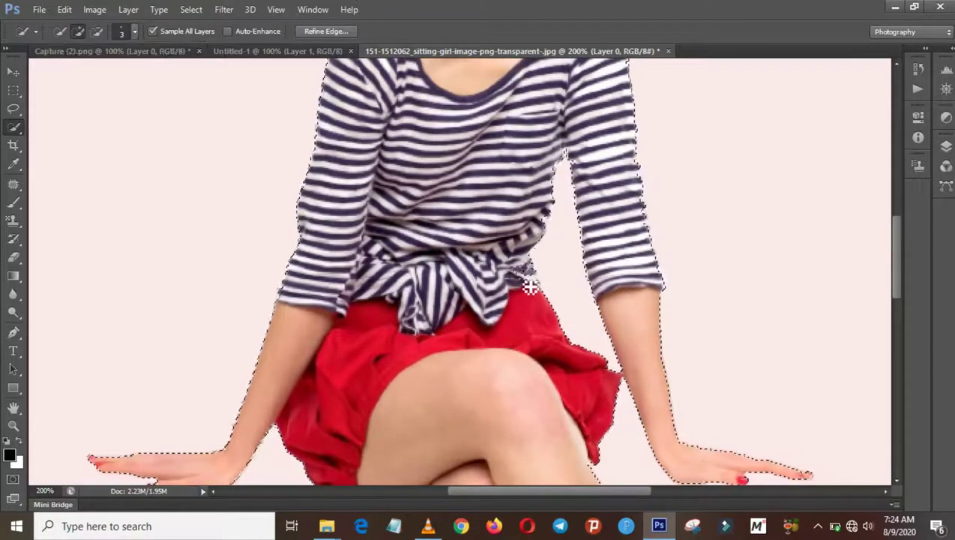
key("alt")
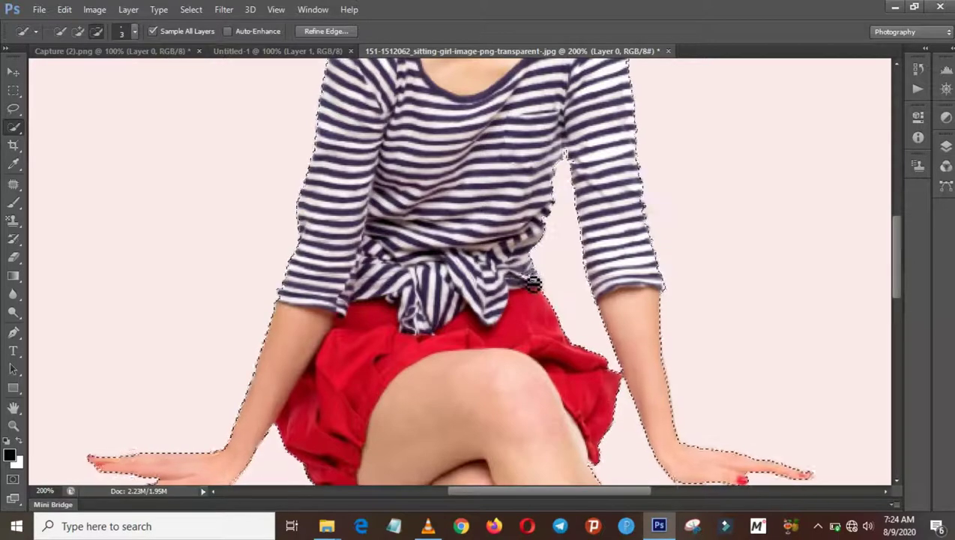
left_click_drag(533, 284, 579, 169)
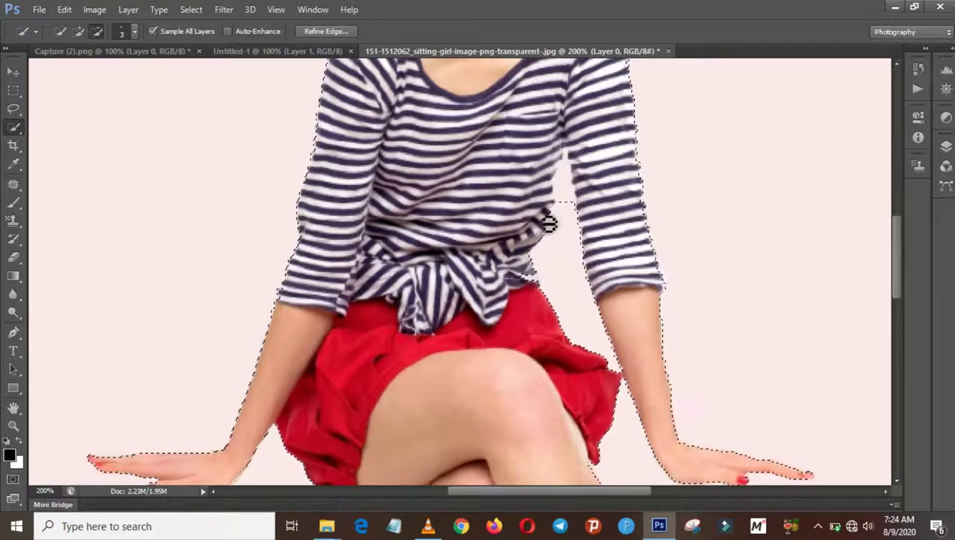
scroll(898, 282, "down", 5)
scroll(899, 275, "up", 3)
scroll(900, 275, "up", 3)
scroll(890, 187, "up", 2)
- Zoom in on the face and refine its selection edges, alternating Add and Subtract
key("ctrl+plus")
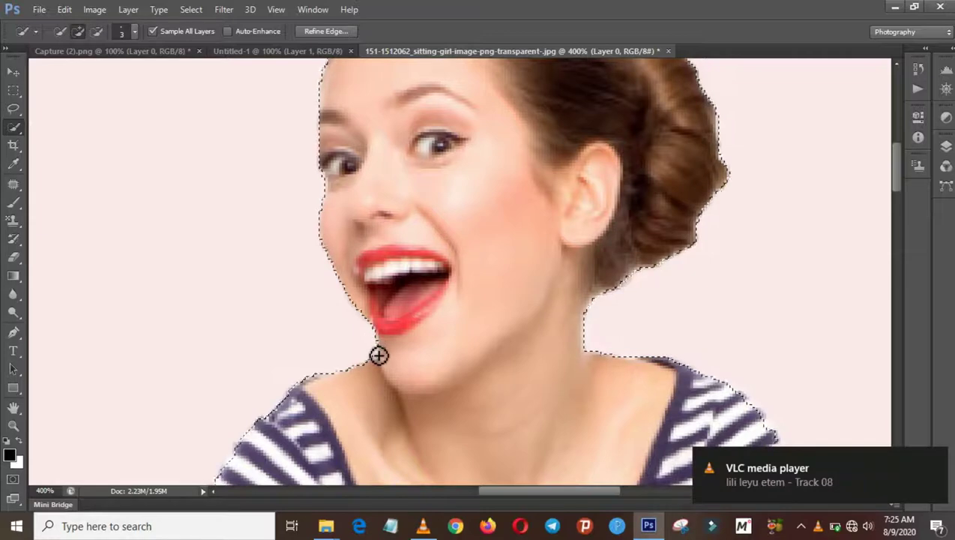
left_click(96, 30)
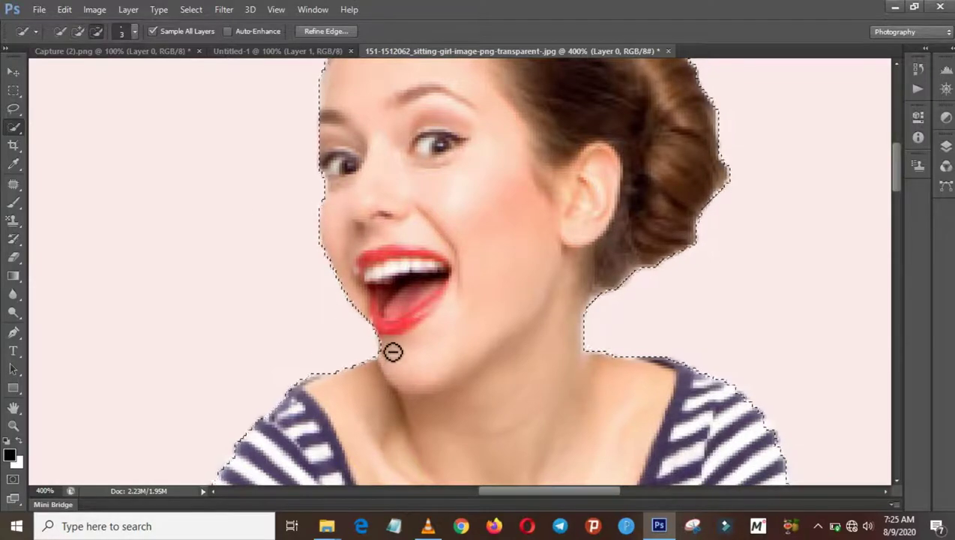
left_click_drag(894, 175, 896, 161)
left_click(78, 31)
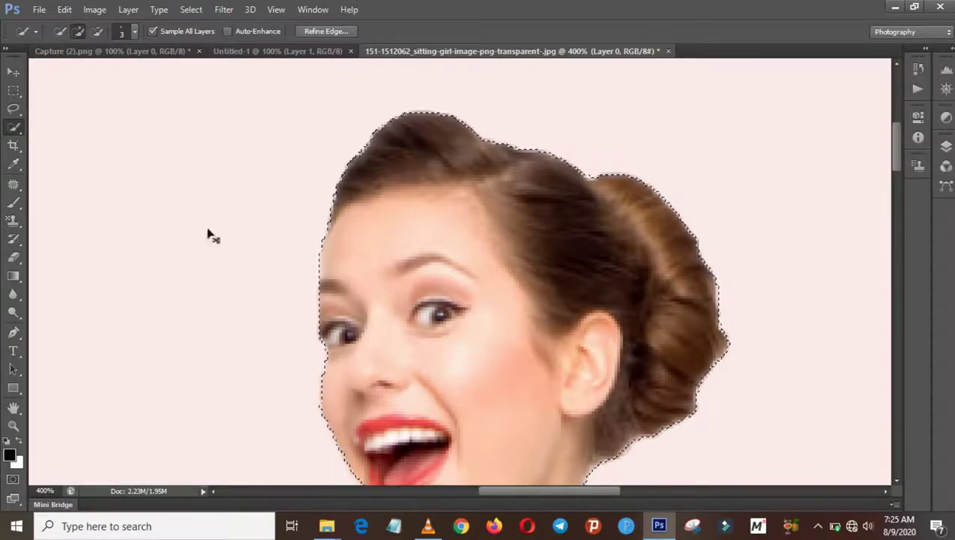
left_click_drag(894, 122, 894, 132)
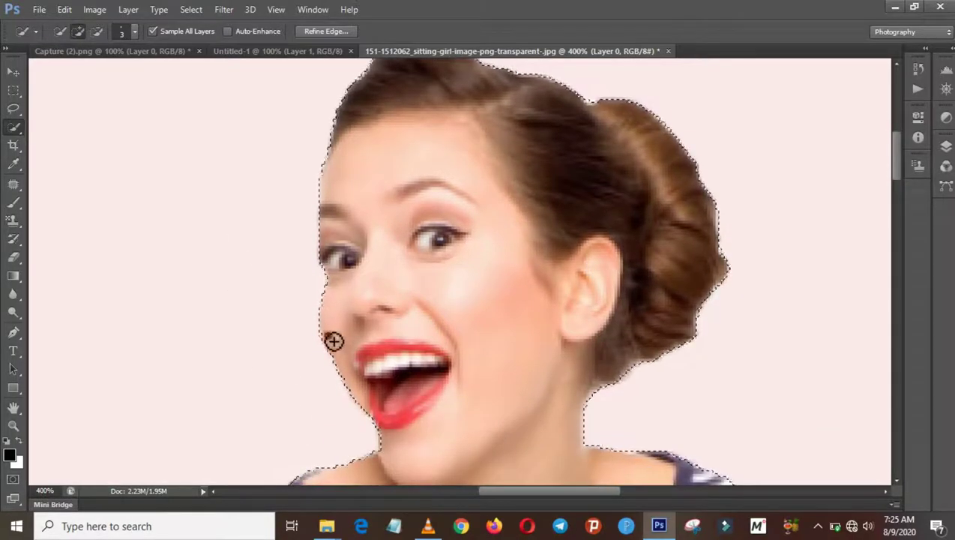
left_click(96, 30)
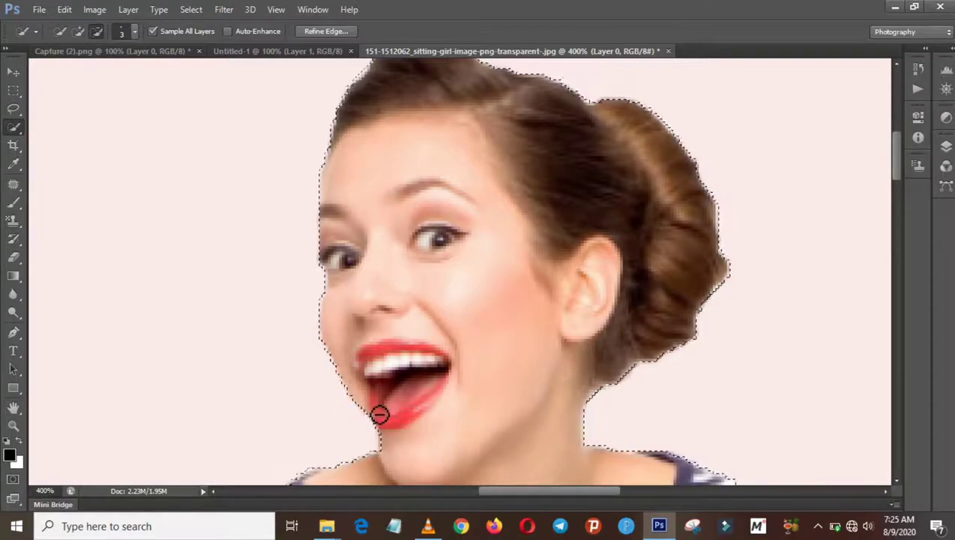
- Trim the selection along the right shoulder and the shirt's left side, then zoom out
scroll(745, 292, "down", 3)
scroll(716, 153, "down", 3)
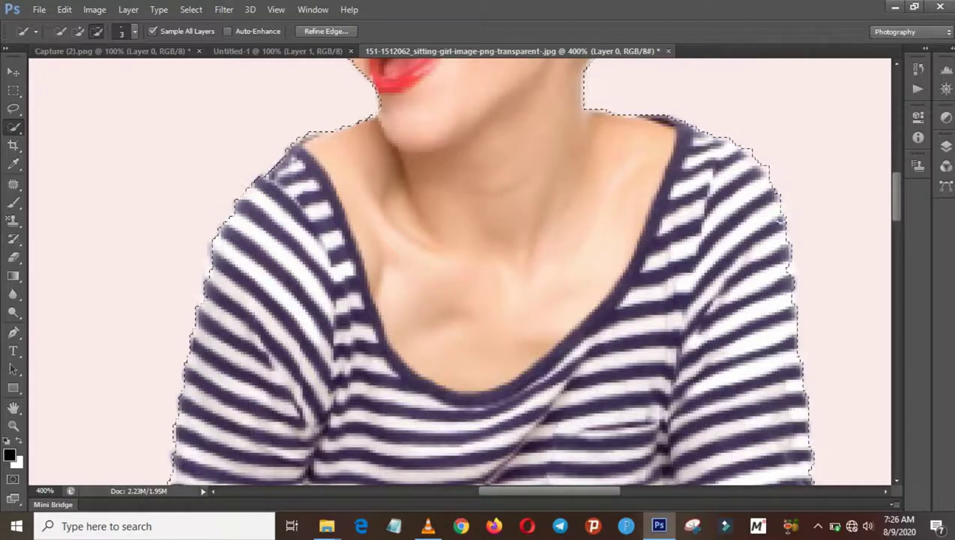
left_click_drag(780, 217, 785, 346)
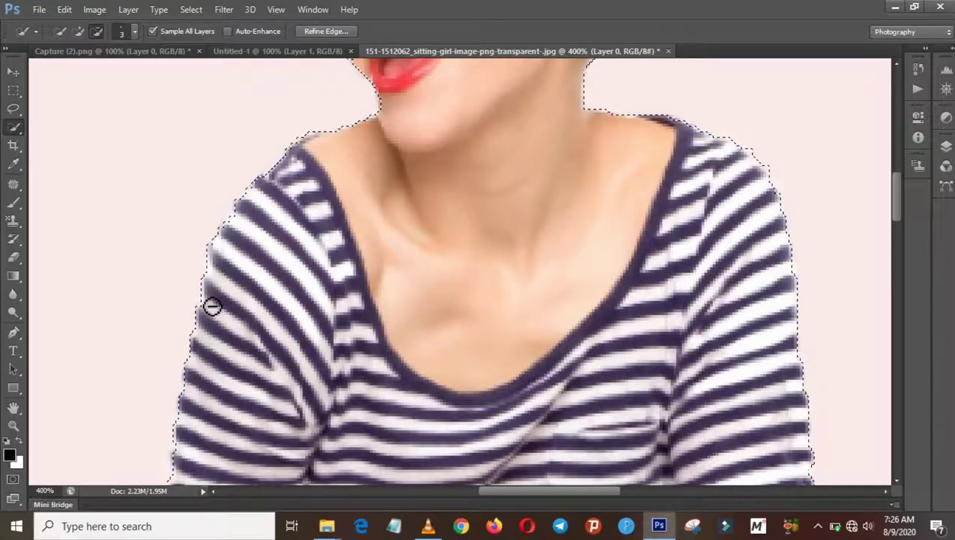
left_click_drag(213, 307, 188, 465)
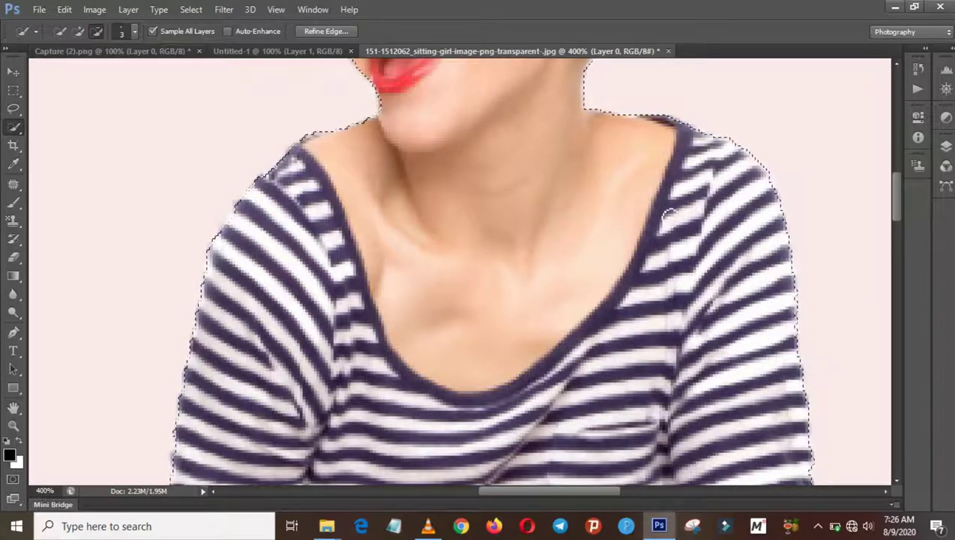
key("ctrl+minus")
key("ctrl+minus")
key("ctrl+minus")
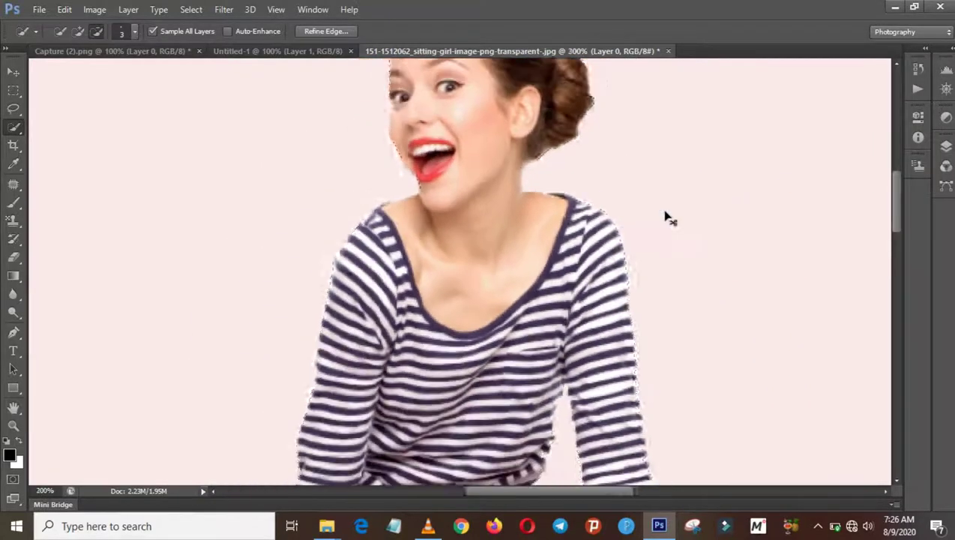
key("ctrl+minus")
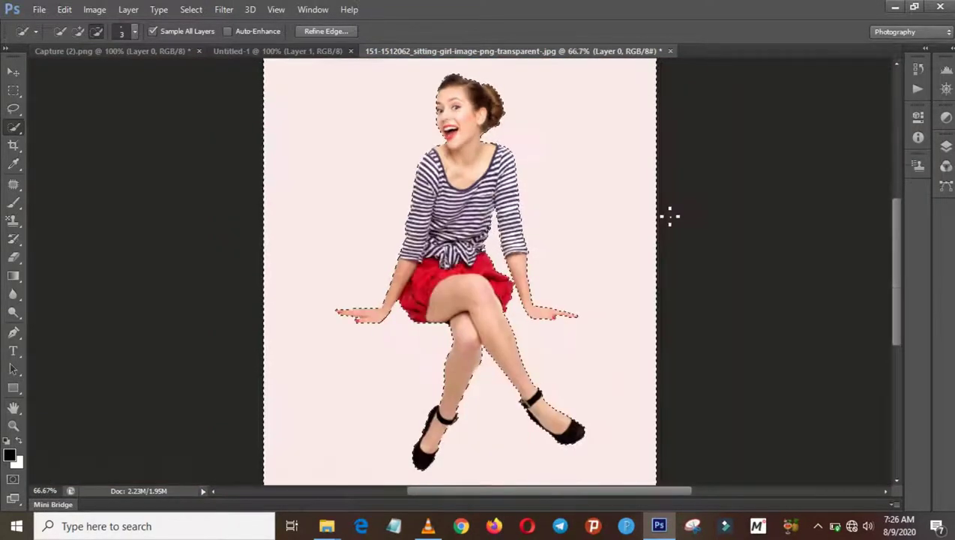
- Delete the pink background to transparency and deselect
key("Delete")
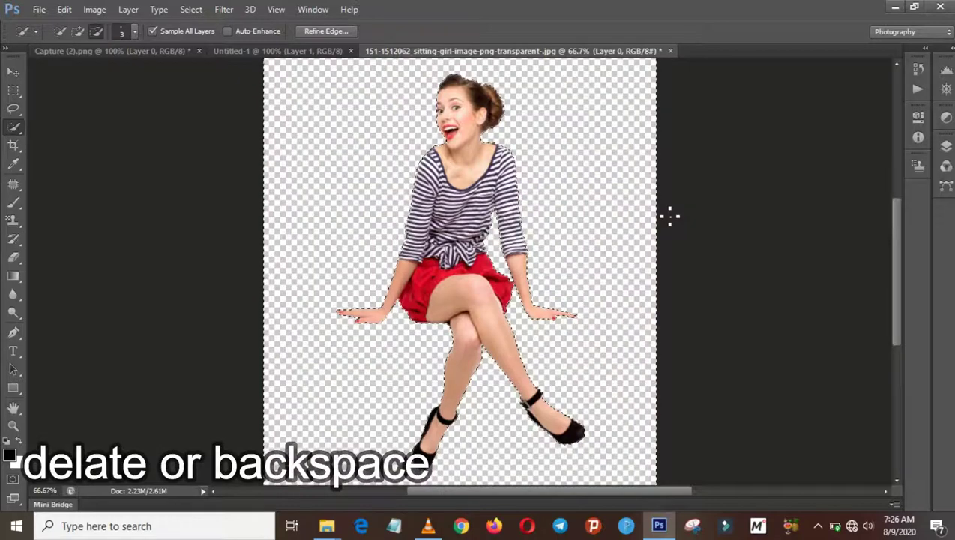
right_click(615, 218)
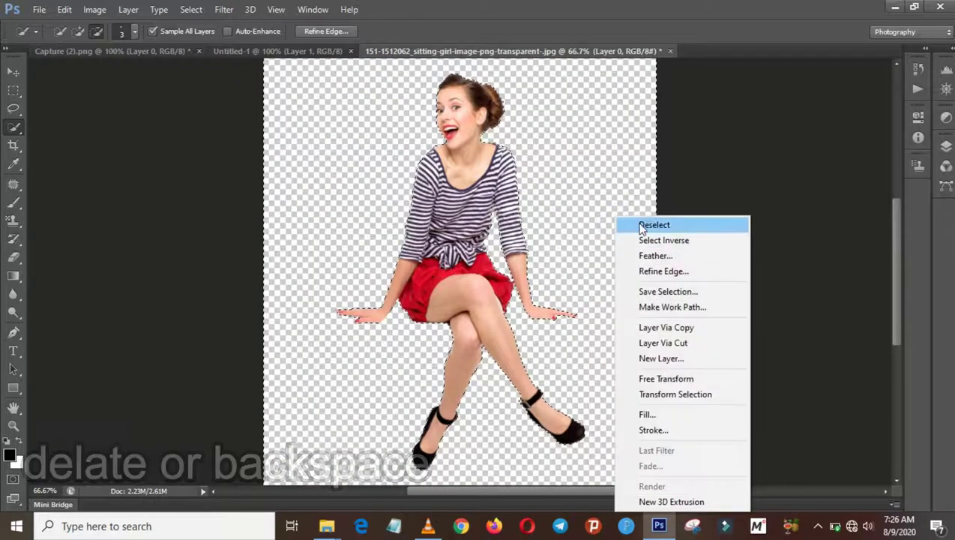
left_click(643, 225)
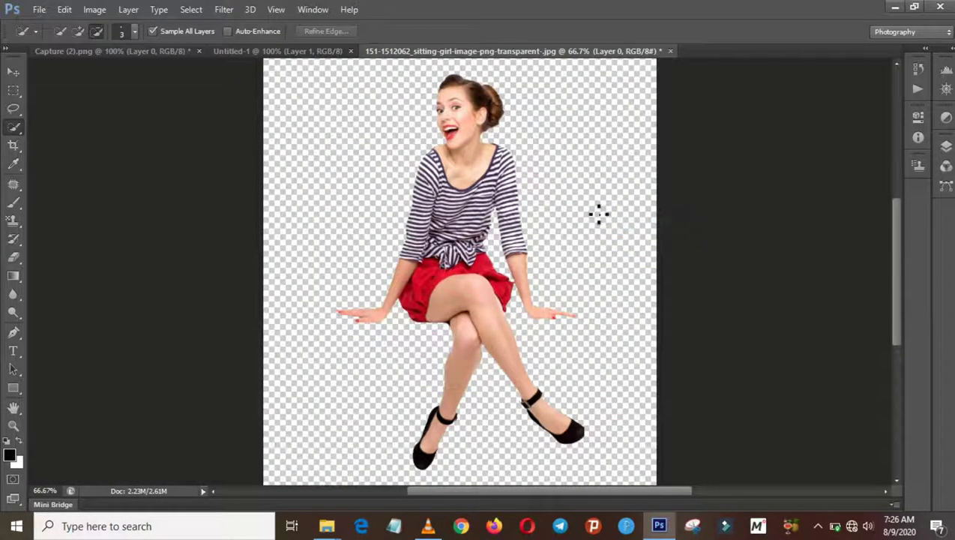
left_click(250, 52)
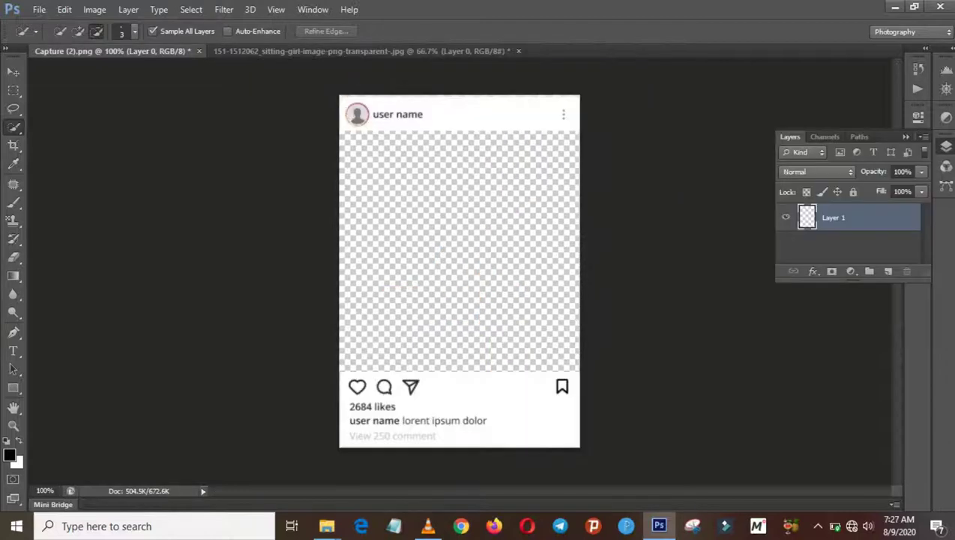
- Scale the cut-out girl down to about 58% with the transform handles and apply it
left_click(243, 52)
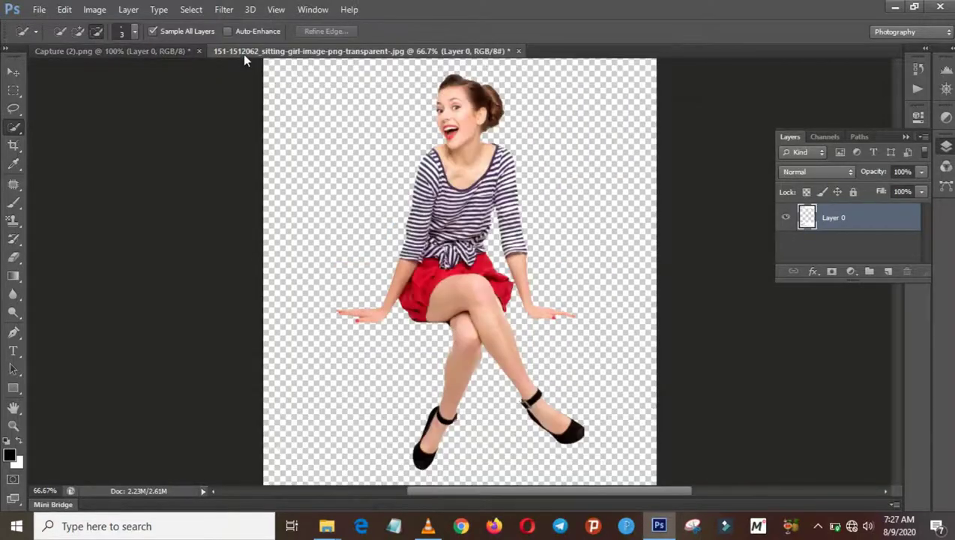
left_click(13, 73)
left_click_drag(336, 73, 408, 162)
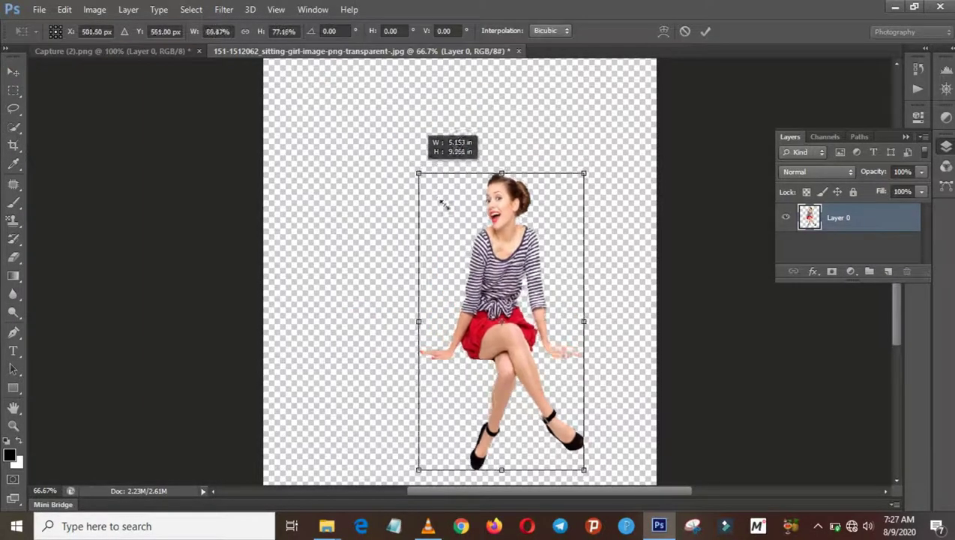
left_click_drag(408, 161, 457, 223)
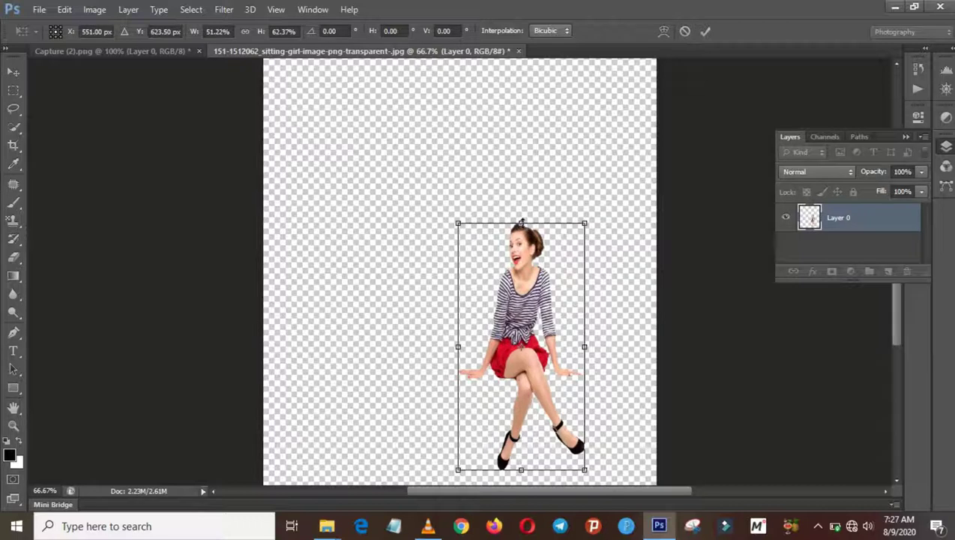
mouse_move(525, 216)
left_mouse_down()
mouse_move(540, 250)
mouse_move(540, 226)
left_mouse_up()
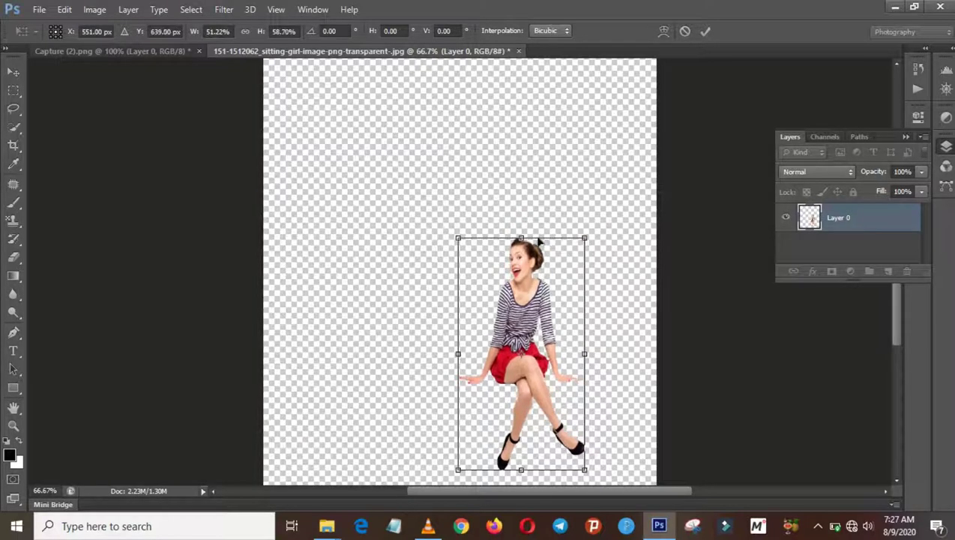
left_click_drag(586, 353, 602, 353)
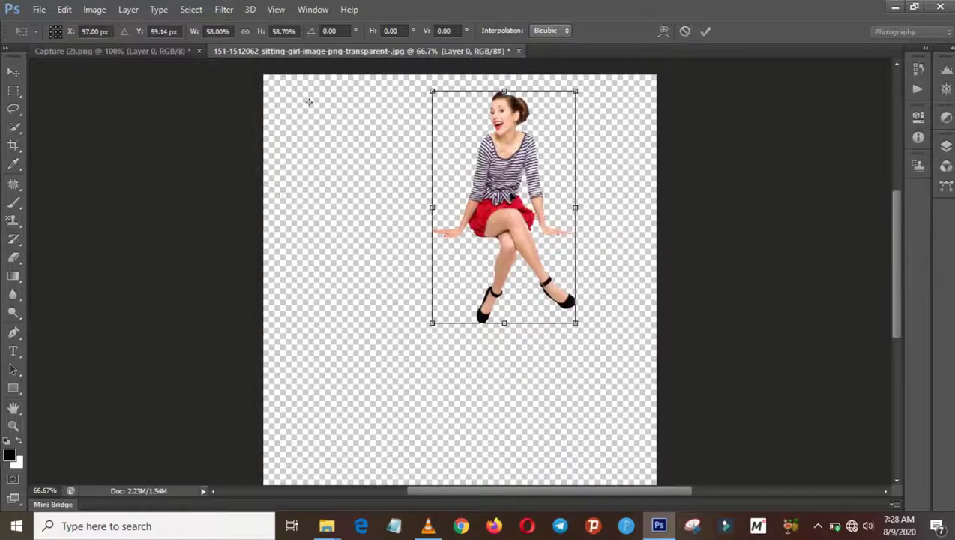
left_click(13, 75)
left_click(459, 201)
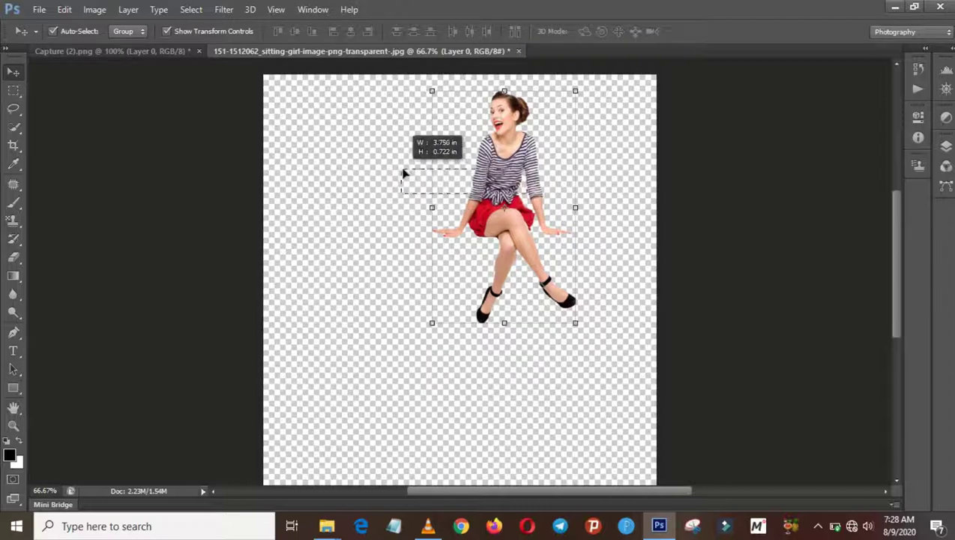
- Drag the girl into Capture (2).png as Layer 1 and start scaling her down
mouse_move(507, 171)
left_mouse_down()
mouse_move(170, 60)
mouse_move(460, 237)
left_mouse_up()
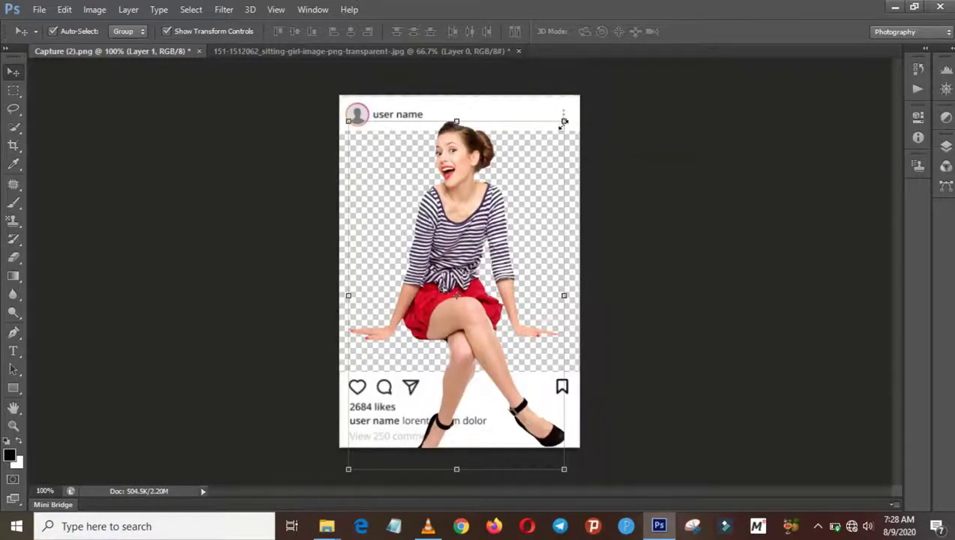
left_click_drag(564, 121, 502, 256)
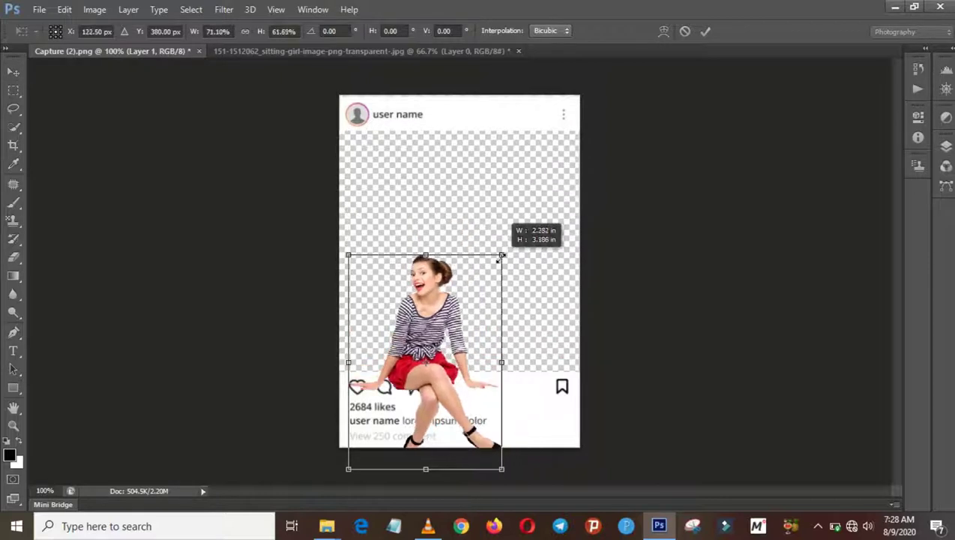
- Roughly move and resize the girl within the post frame
mouse_move(432, 312)
left_mouse_down()
mouse_move(485, 279)
mouse_move(481, 292)
left_mouse_up()
left_click_drag(472, 230, 471, 177)
left_click_drag(477, 242, 475, 185)
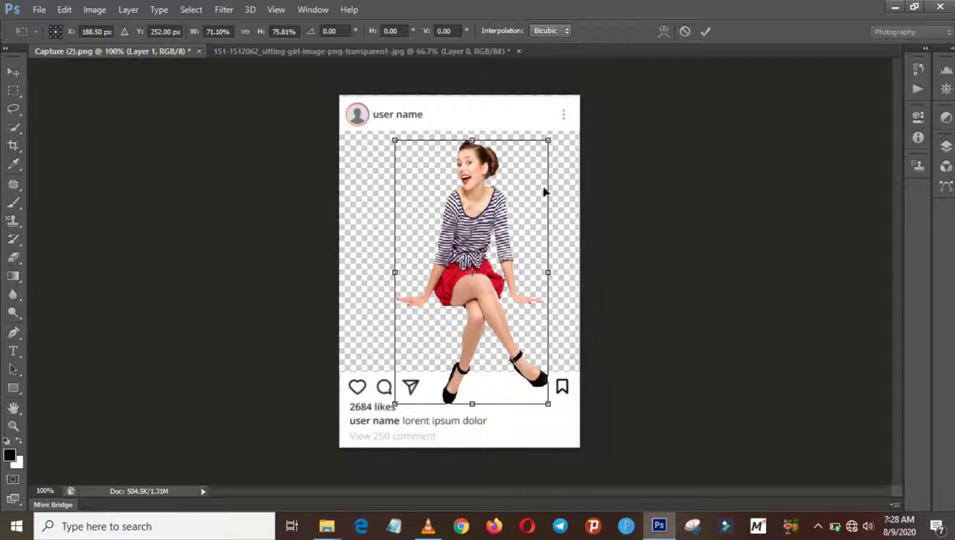
left_click_drag(544, 143, 515, 197)
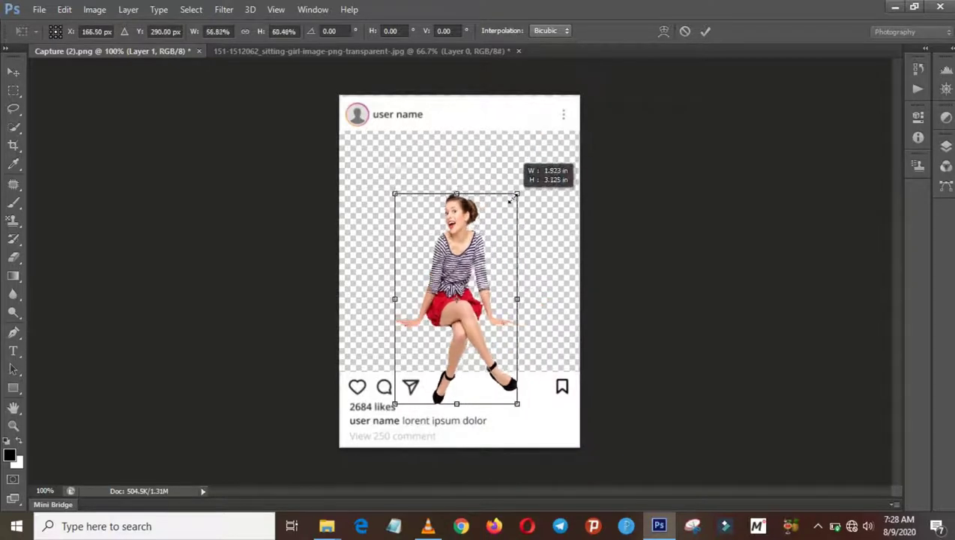
left_click_drag(476, 257, 509, 309)
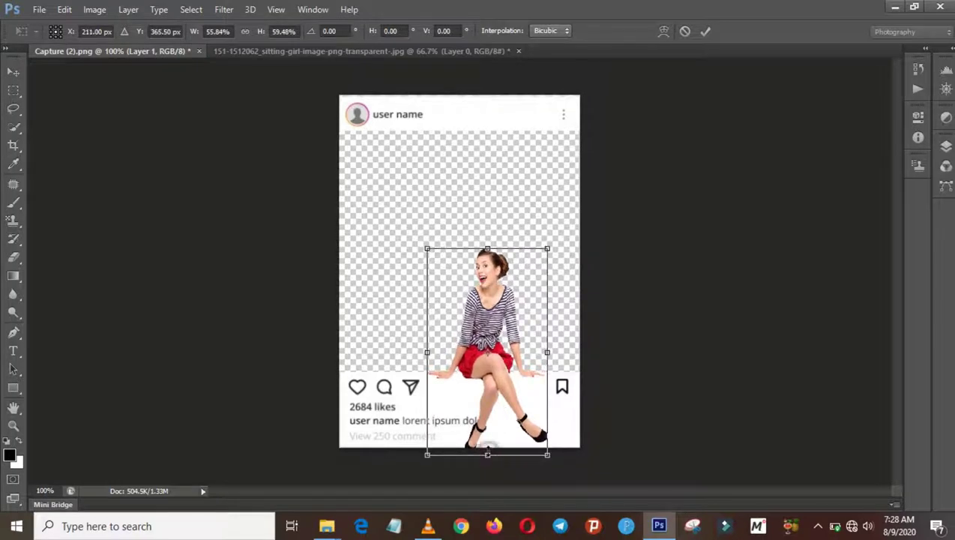
- Fine-tune her size and position on the bottom white panel, committing at about 56% × 62%
left_click_drag(488, 453, 487, 449)
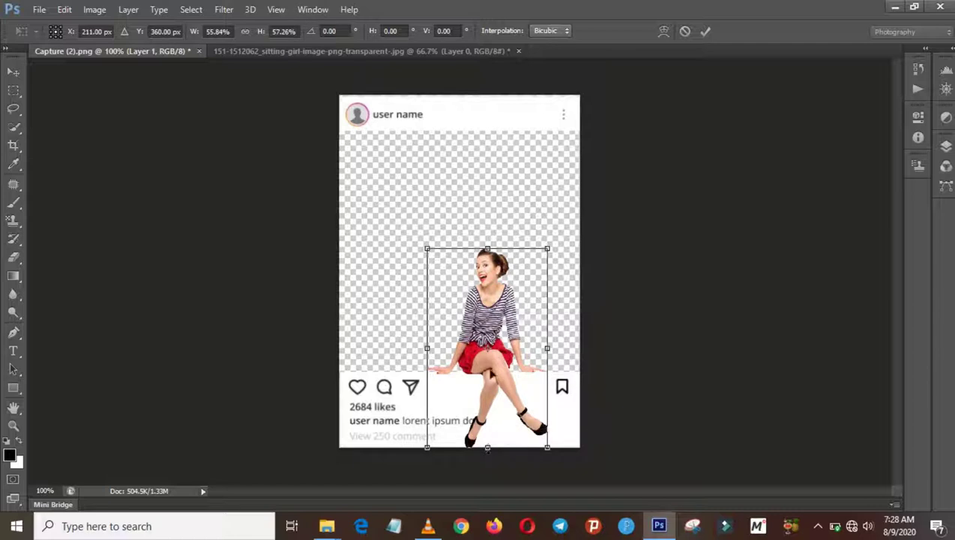
left_click_drag(487, 245, 487, 222)
left_click(485, 346)
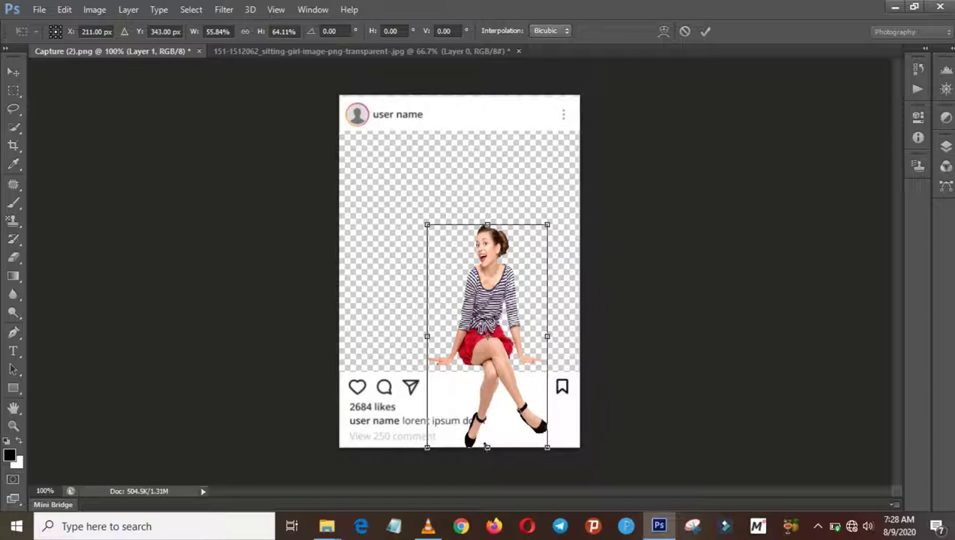
left_click_drag(486, 444, 486, 436)
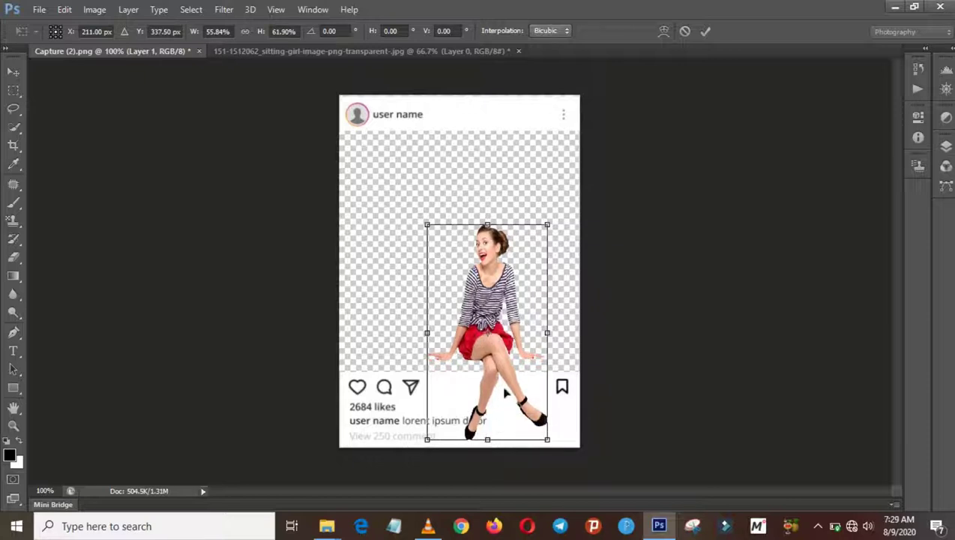
left_click_drag(505, 394, 502, 403)
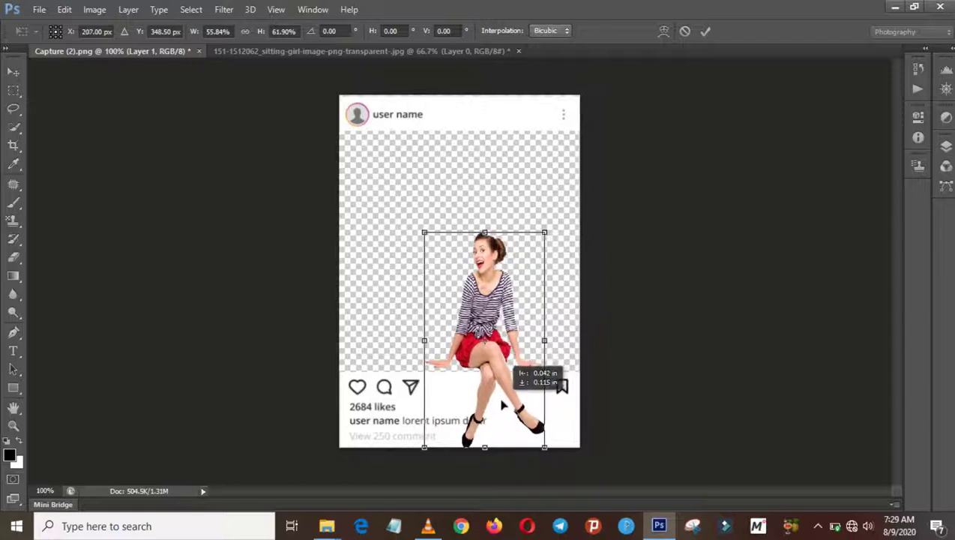
left_click_drag(503, 313, 508, 320)
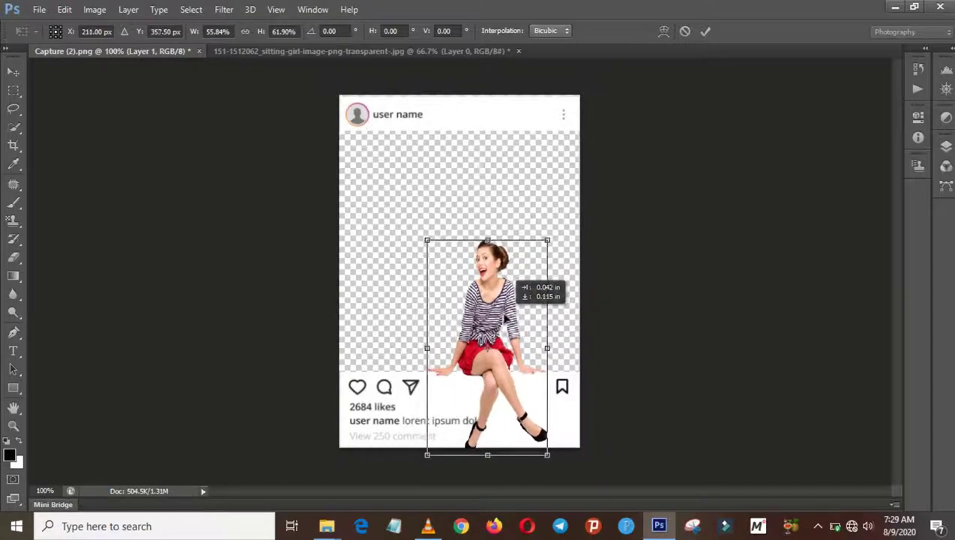
left_click(702, 33)
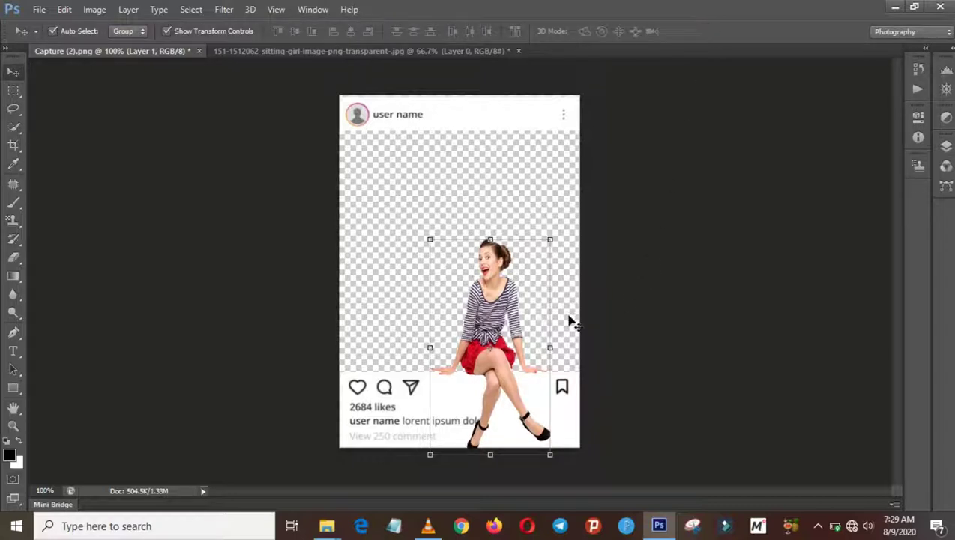
- Dismiss the low-battery warning and drag download (3).jpg from File Explorer onto Photoshop
key("ctrl+e")
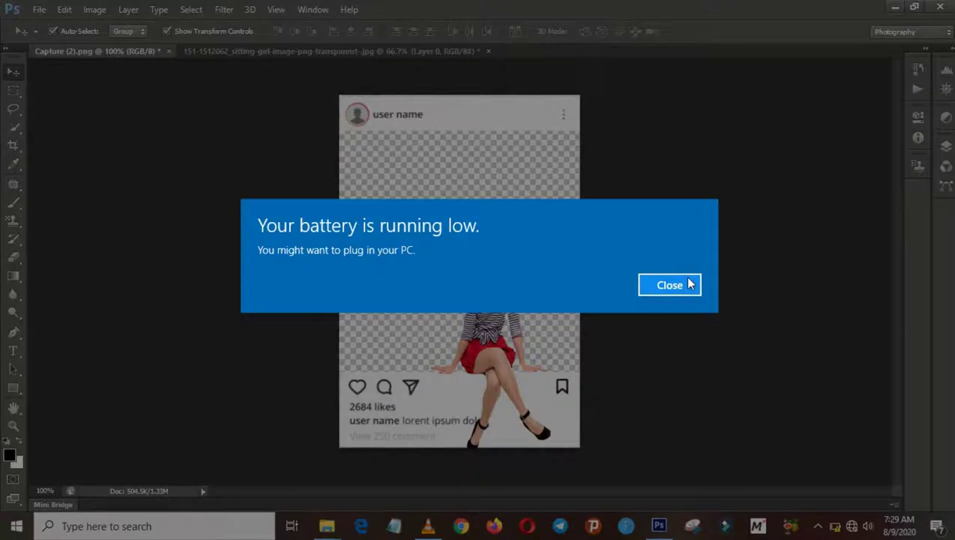
left_click(660, 288)
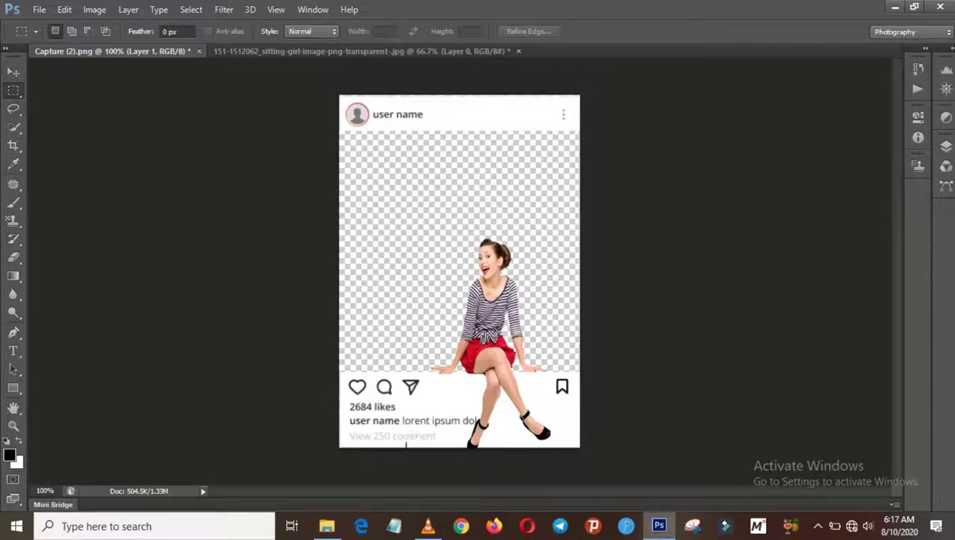
left_click(327, 526)
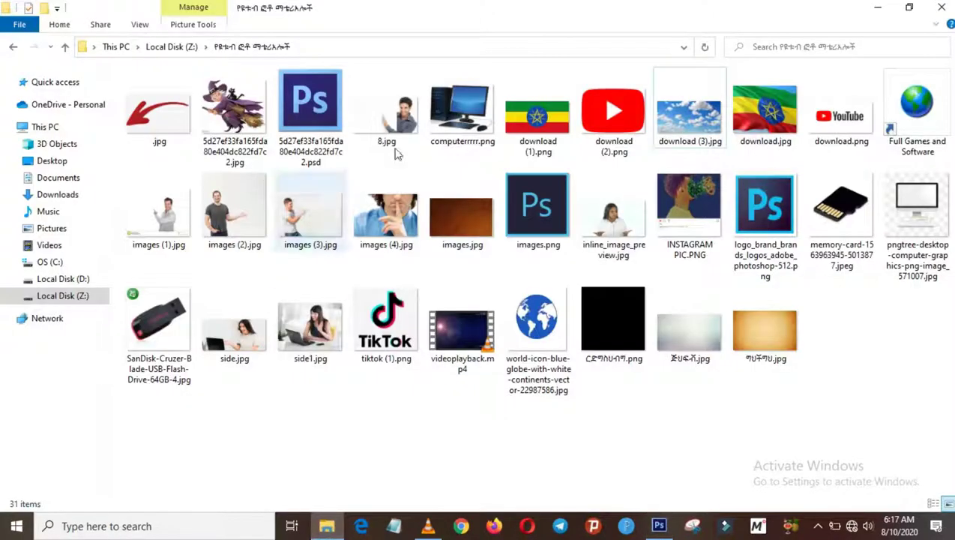
left_click_drag(684, 128, 660, 522)
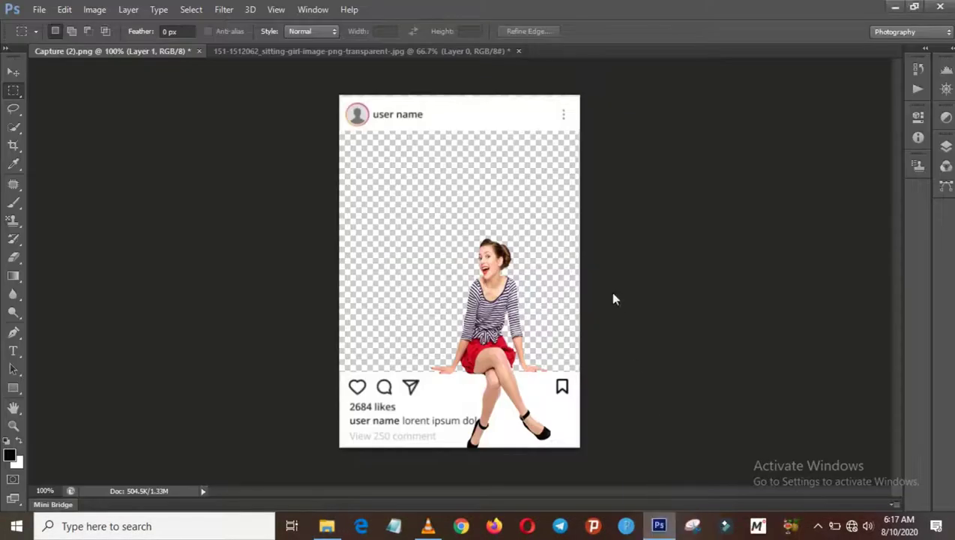
- Place download (3).jpg in the post's photo area, stretched down to the bottom white panel
mouse_move(660, 523)
left_mouse_down()
mouse_move(442, 216)
mouse_move(456, 130)
left_mouse_up()
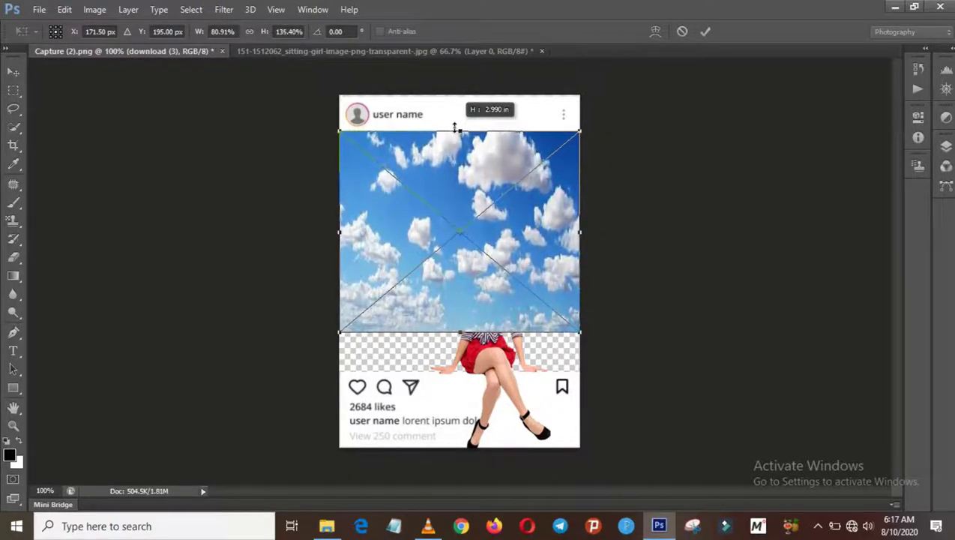
left_click_drag(456, 330, 459, 371)
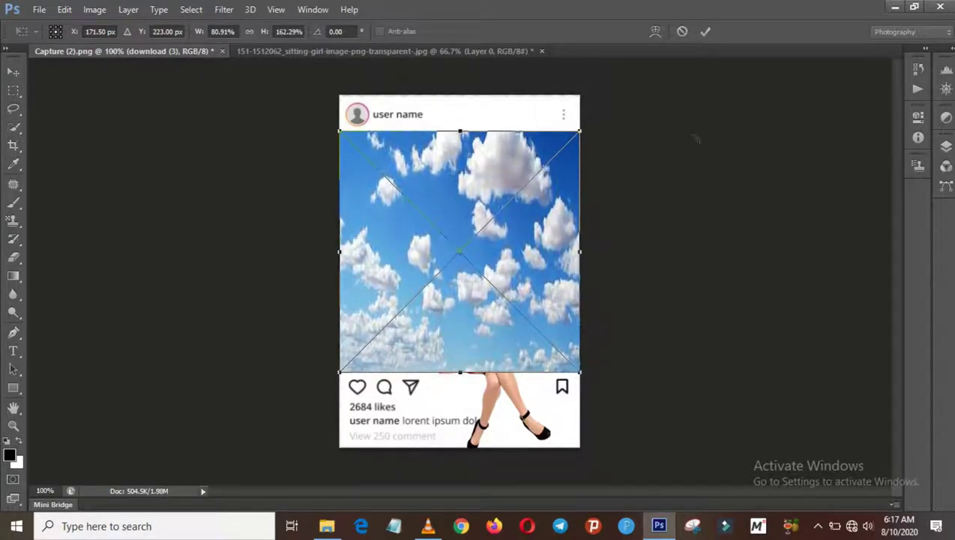
left_click(708, 31)
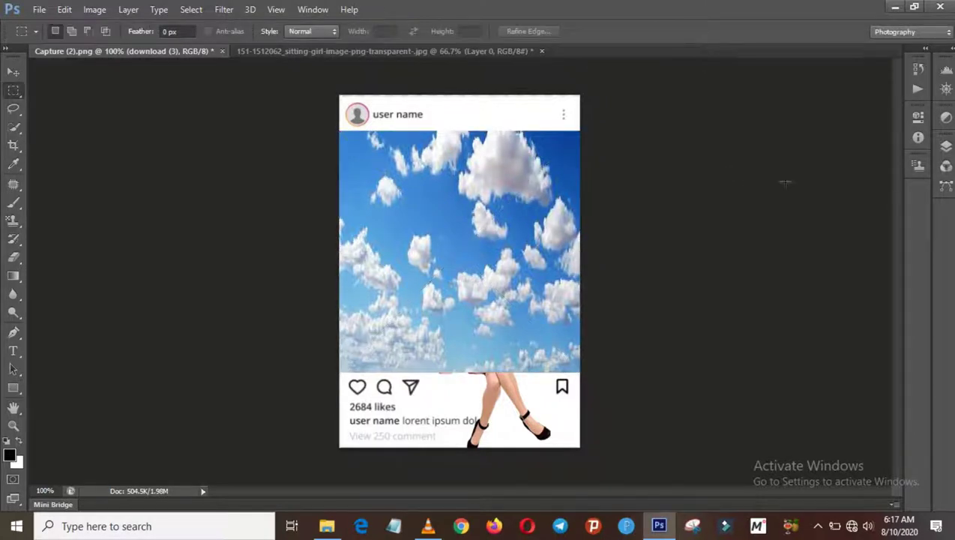
- Move the download (3) sky layer below Layer 1 so the girl sits in front of the clouds
left_click(947, 150)
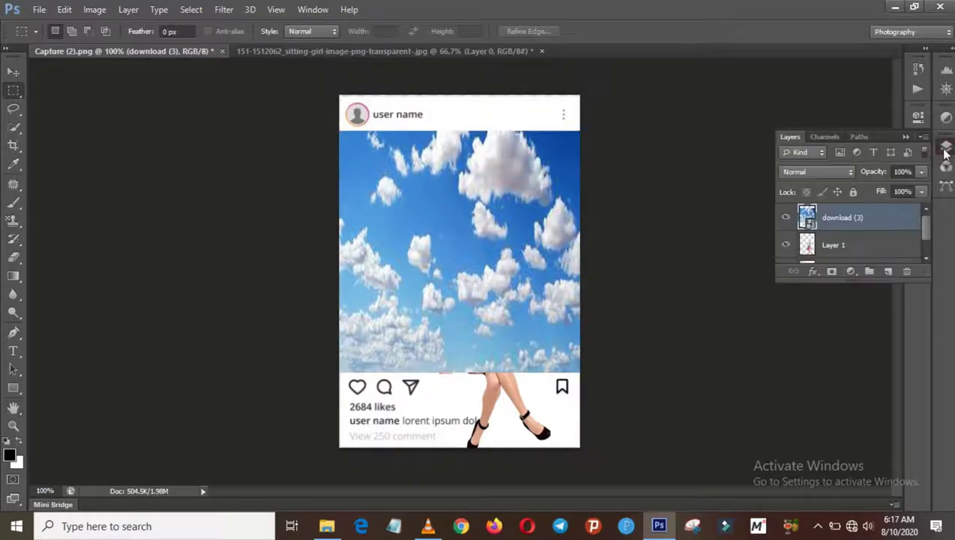
left_click_drag(841, 216, 846, 246)
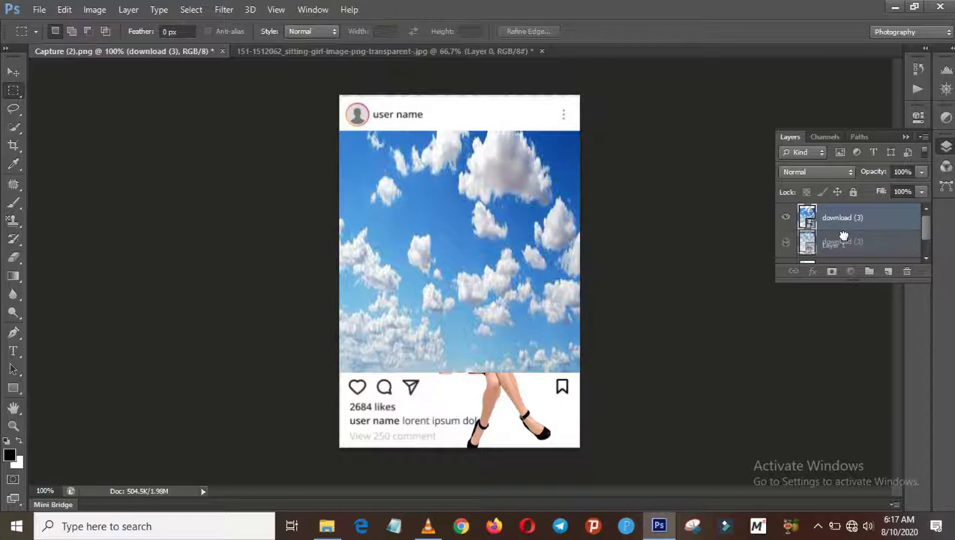
left_click_drag(845, 217, 844, 243)
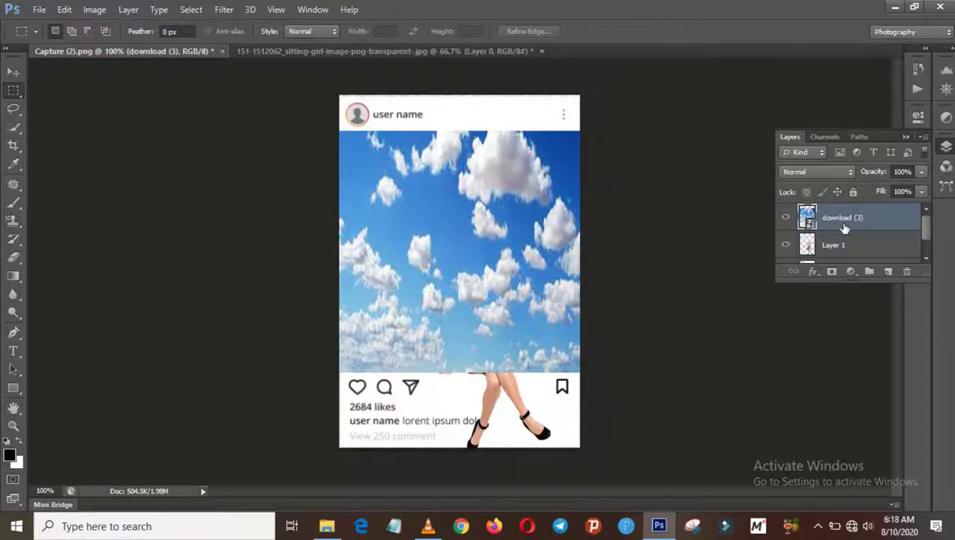
left_click_drag(844, 224, 844, 256)
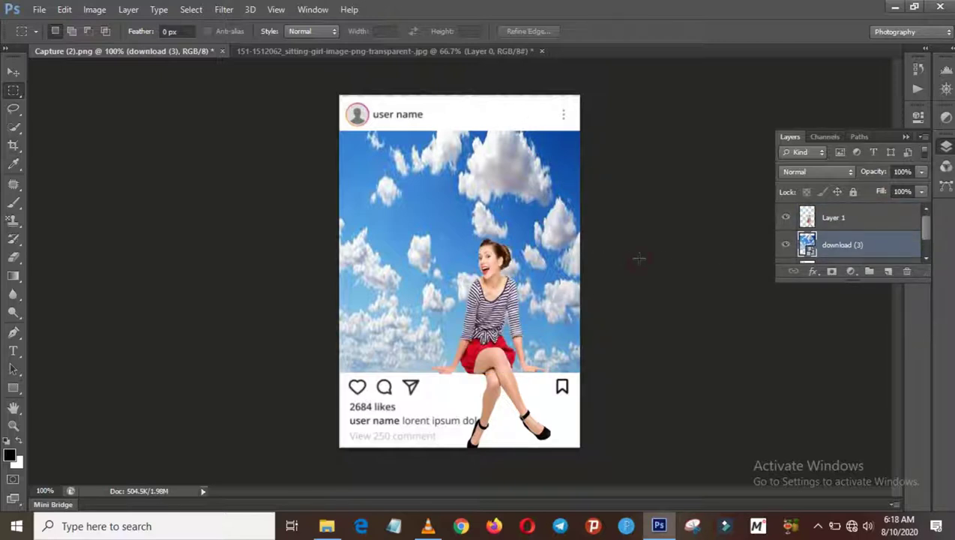
left_click(12, 72)
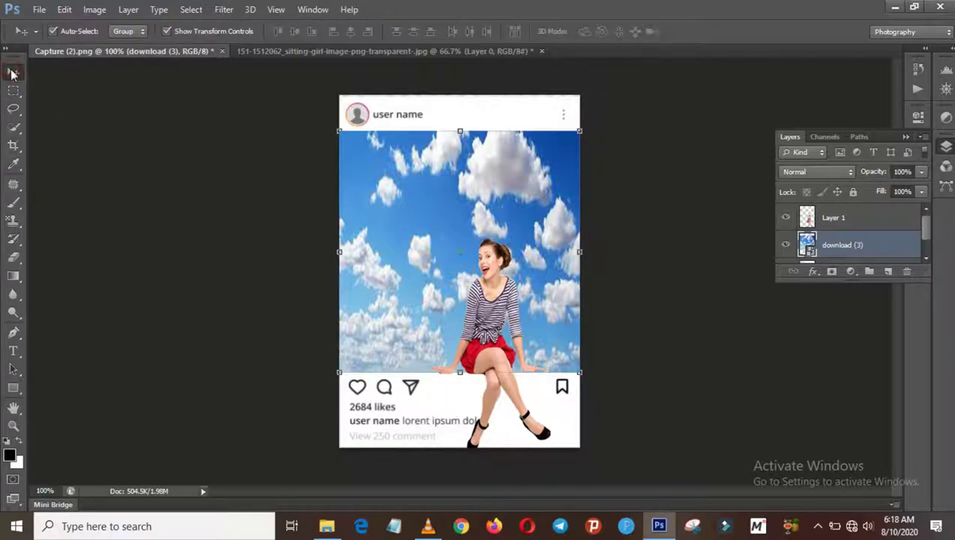
left_click(483, 287)
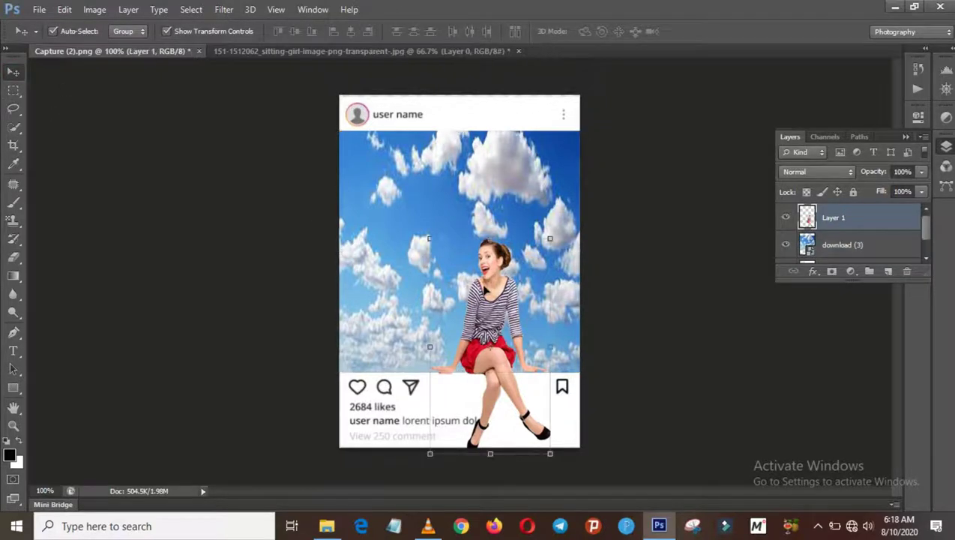
left_click(726, 189)
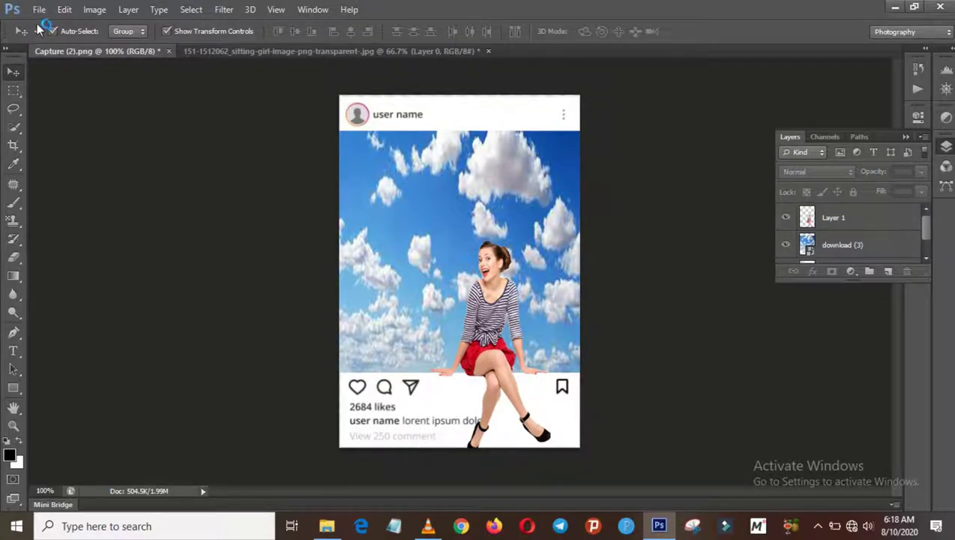
- Save the post as a JPEG named 'new' on the Desktop
left_click(45, 10)
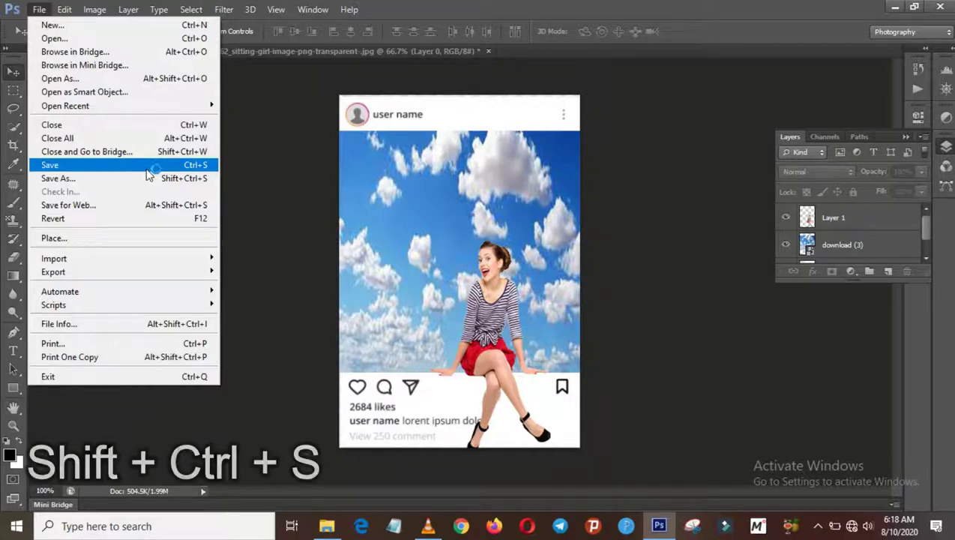
left_click(129, 180)
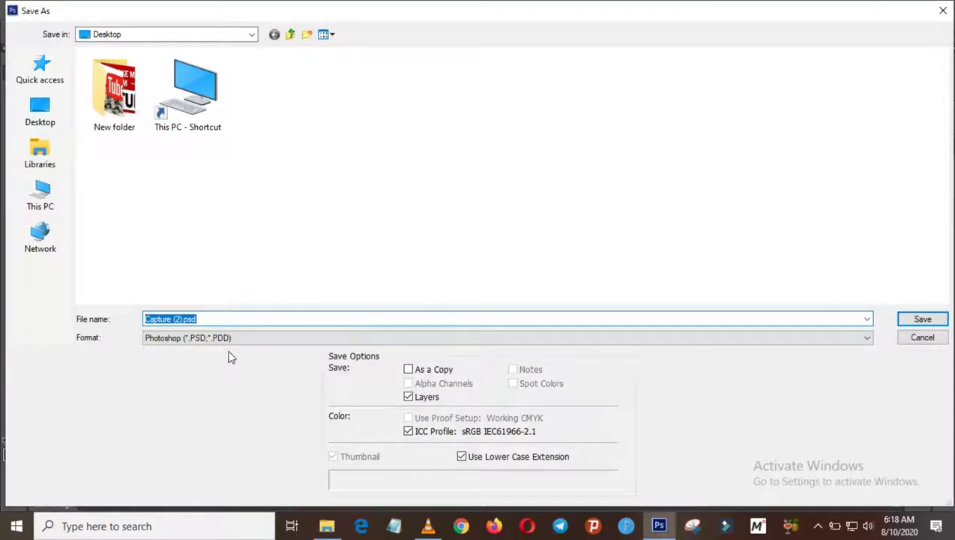
left_click(205, 340)
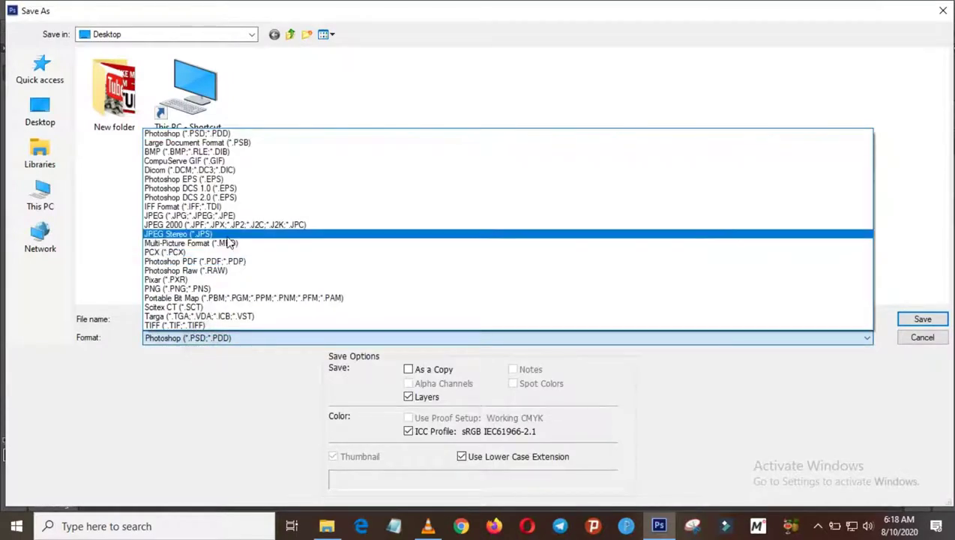
left_click(212, 219)
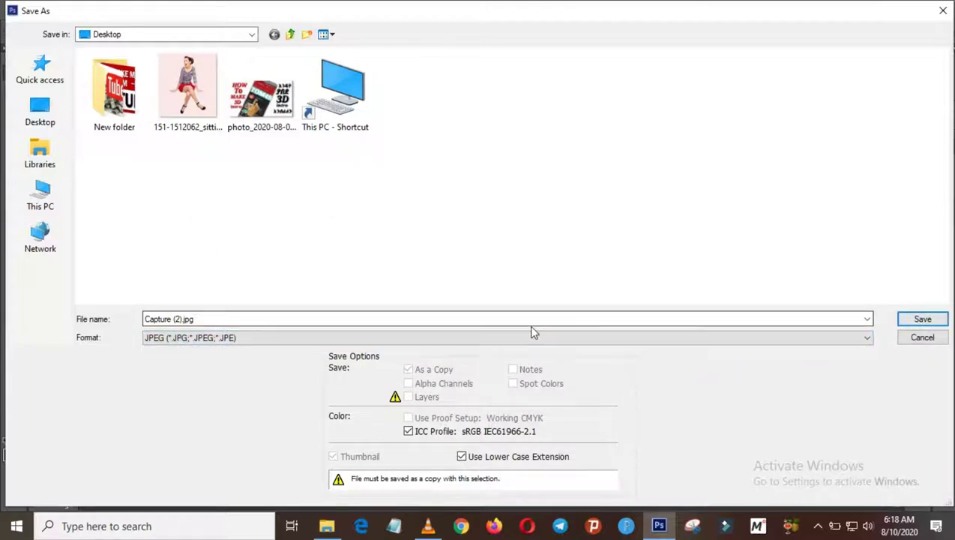
left_click(484, 319)
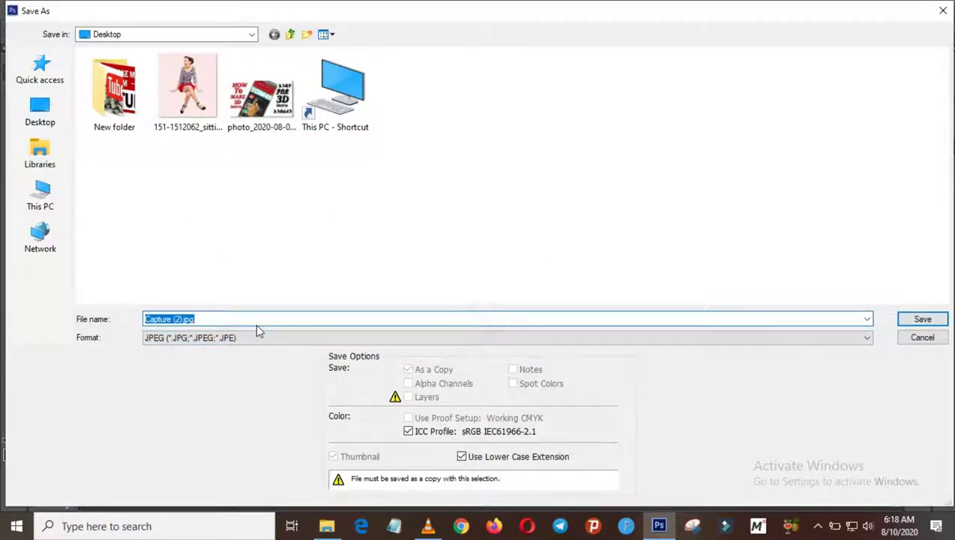
type("new")
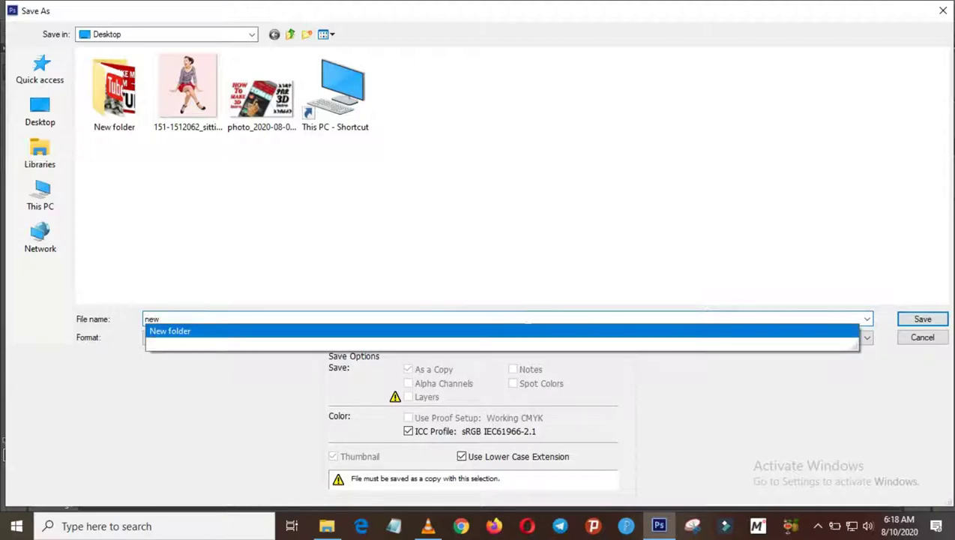
left_click(908, 318)
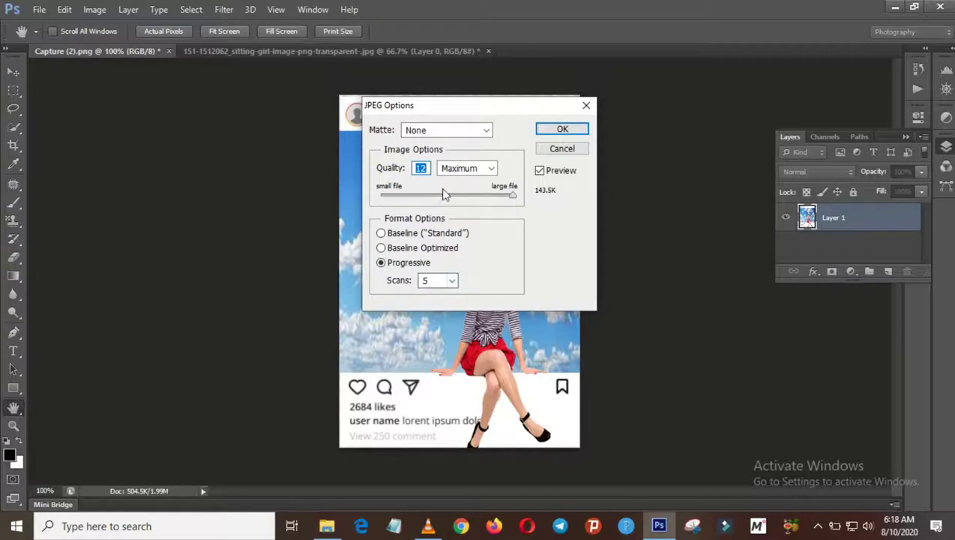
- Accept JPEG quality 12 Maximum, then minimize Photoshop
left_click(563, 131)
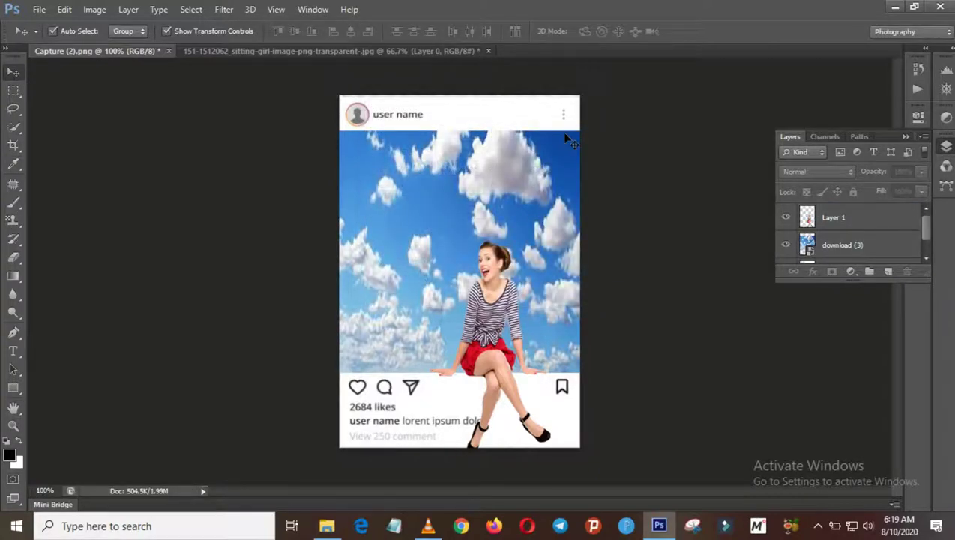
left_click(894, 8)
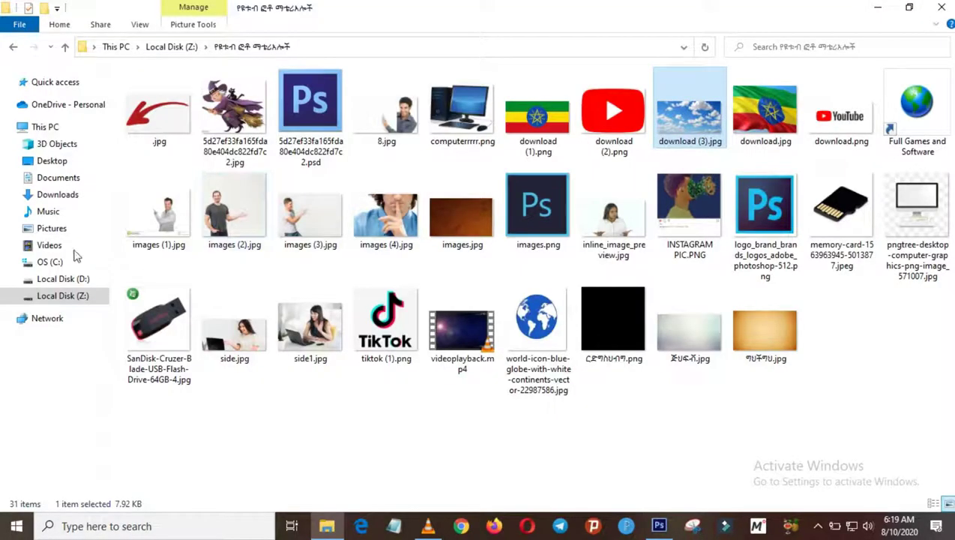
- Check new.jpg on the Desktop, then open IMG_20200122_1029501.jpg from New folder (2) on Local Disk (Z:)
left_click(54, 159)
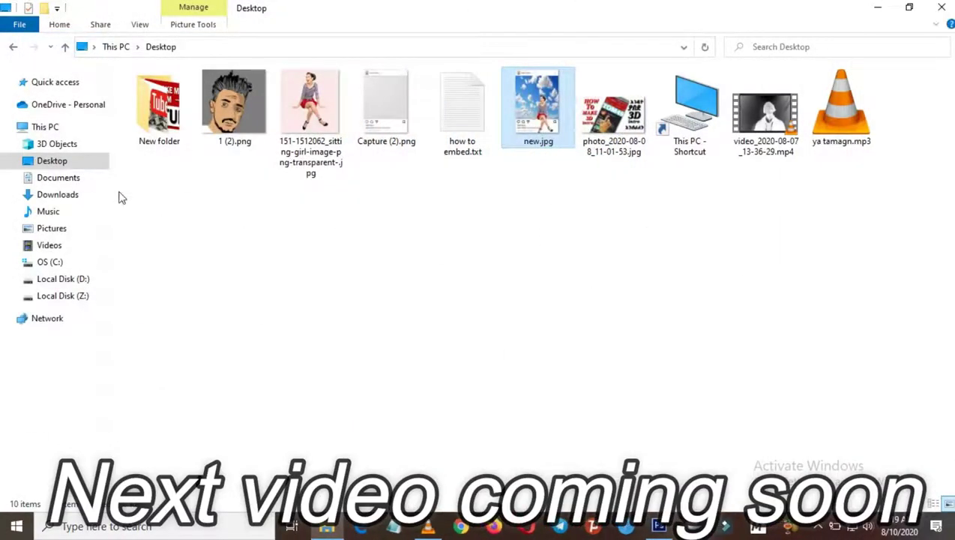
left_click(66, 300)
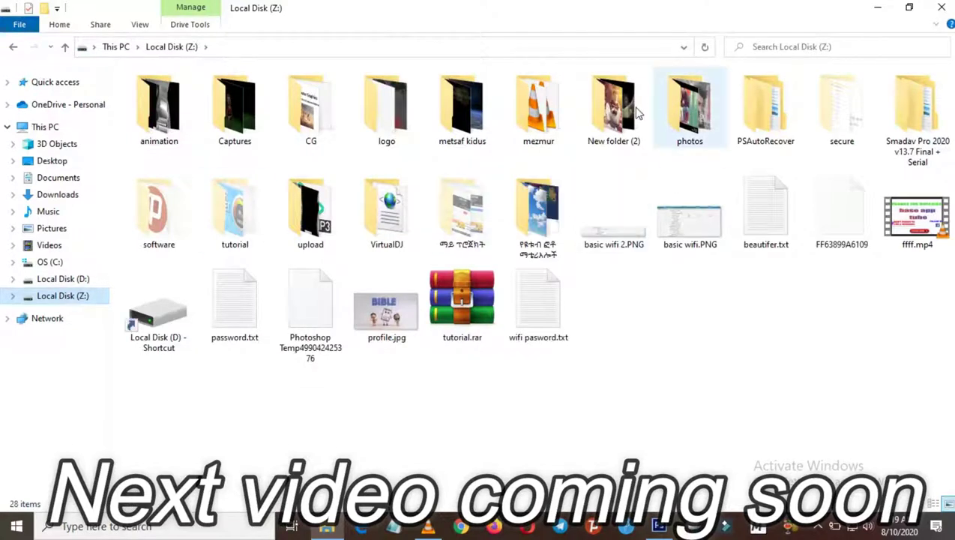
double_click(611, 111)
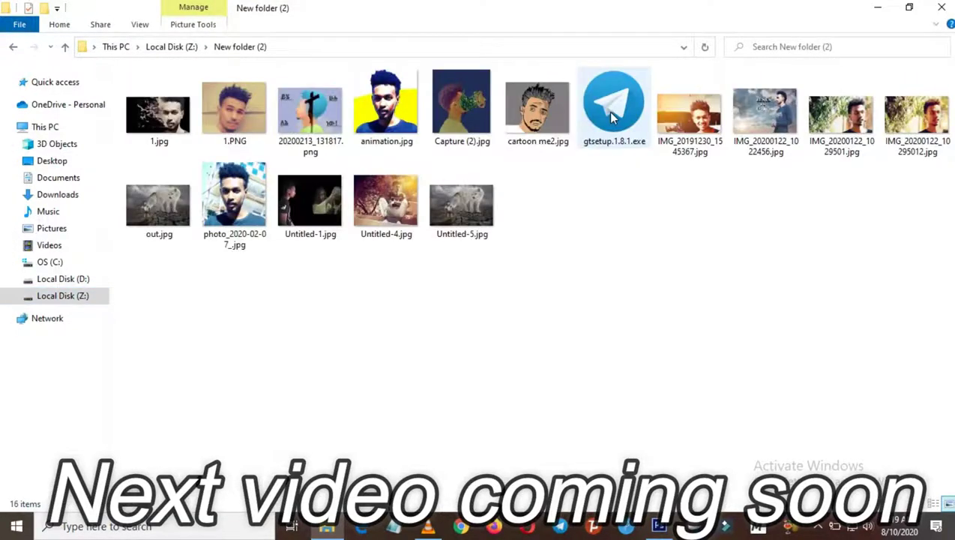
left_click(851, 127)
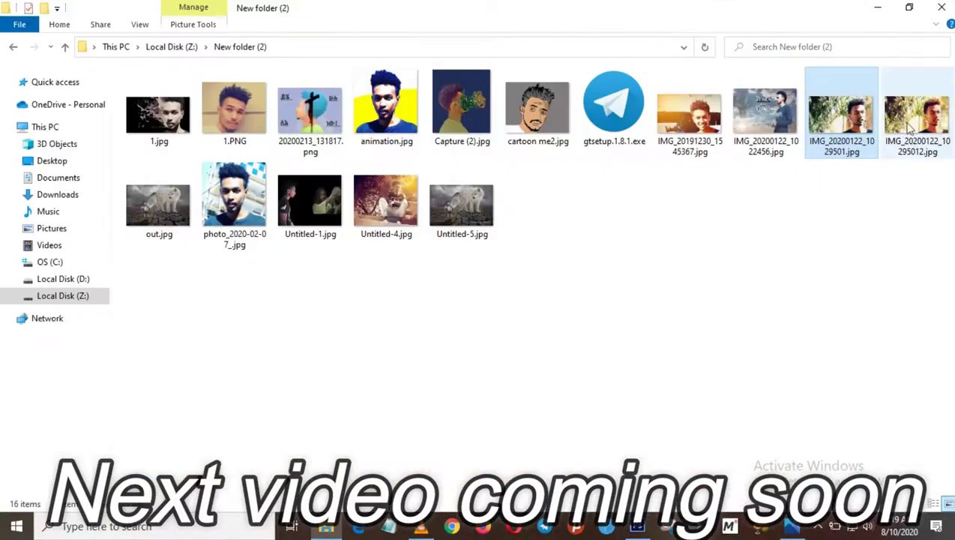
- Open edited IMG_20200122_10295012.jpg, then bring the original IMG_20200122_1029501.jpg window back to front
double_click(911, 135)
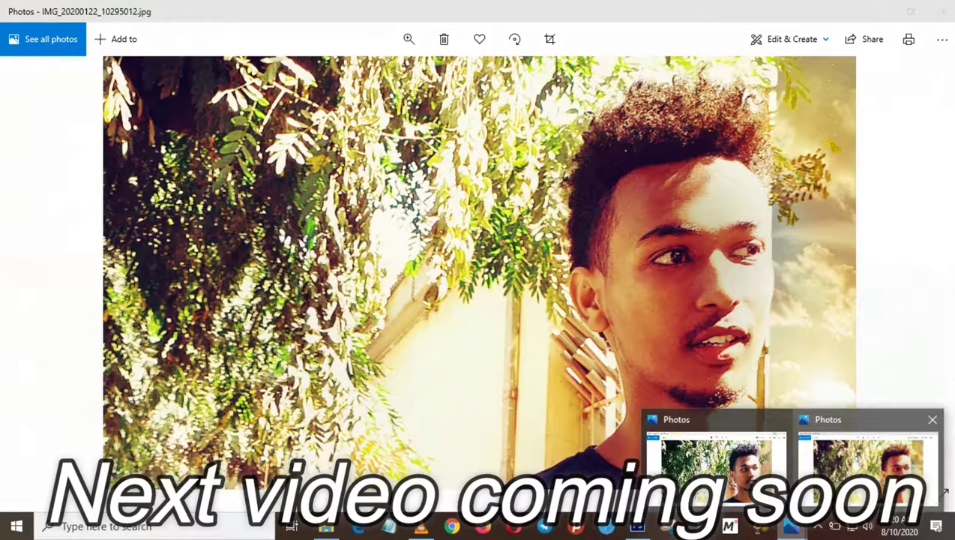
mouse_move(791, 526)
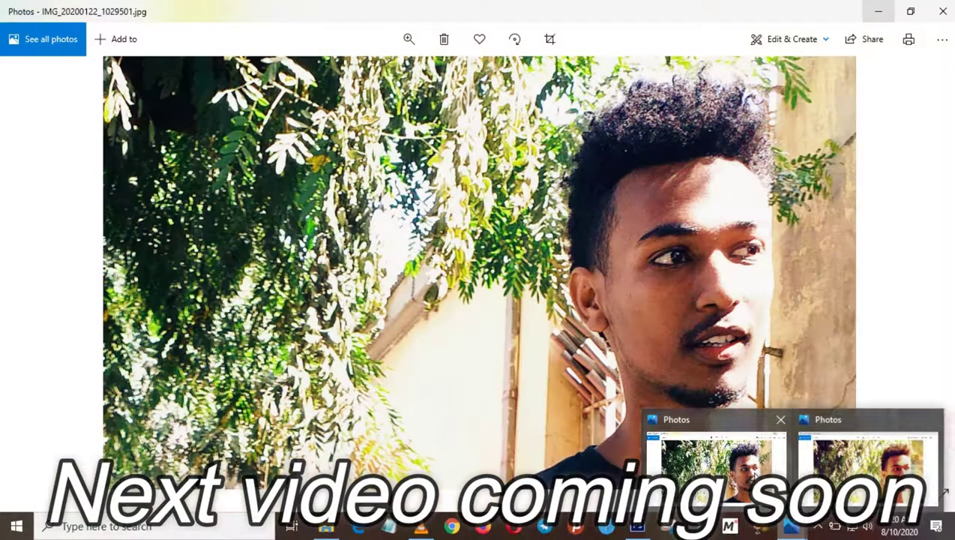
left_click(716, 465)
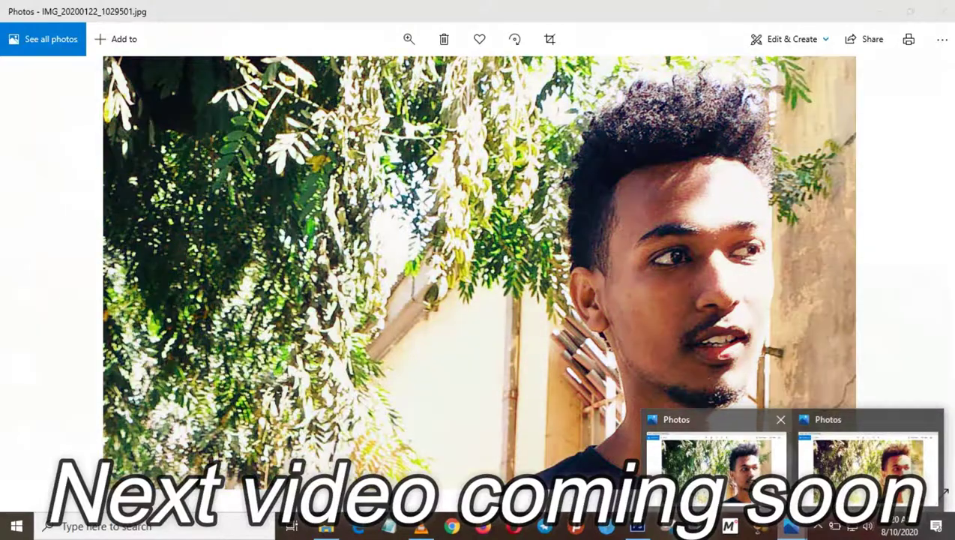
left_click(872, 234)
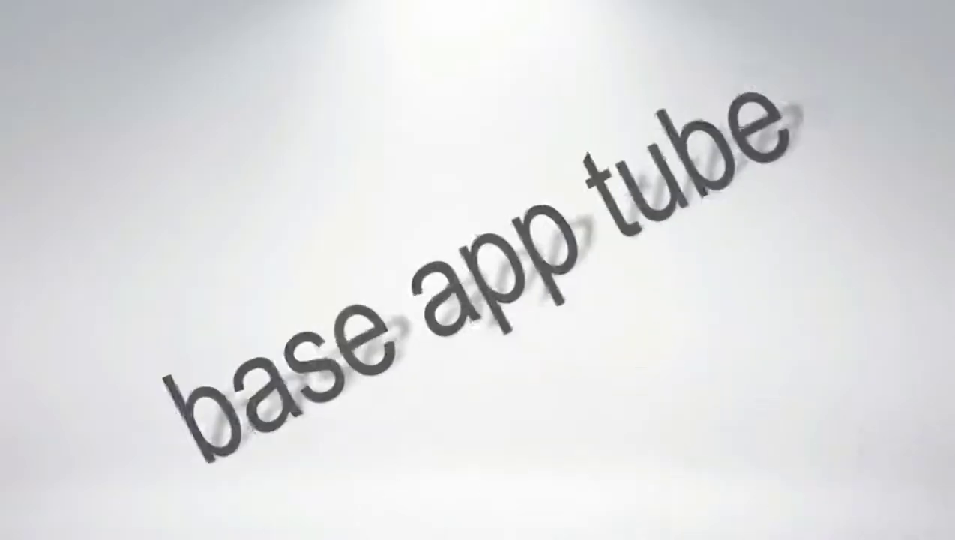